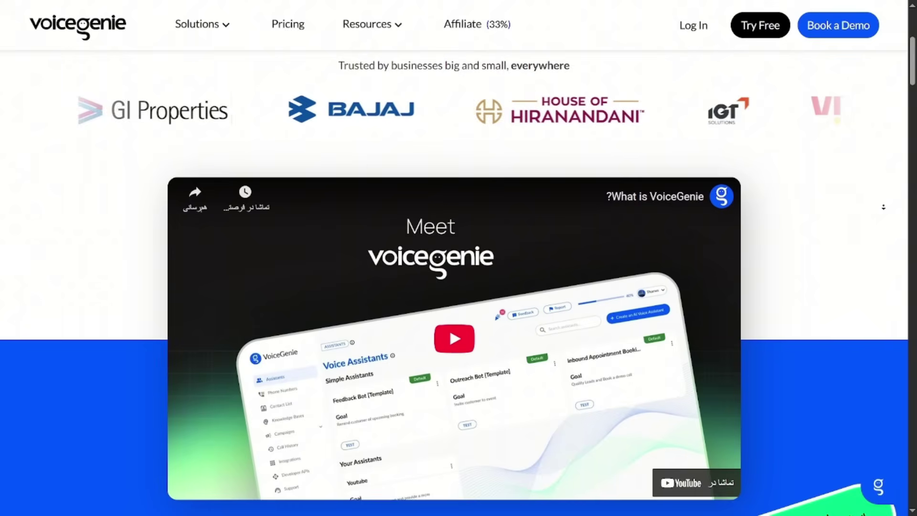
Scroll the VoiceGenie homepage past the intro video down to 'The Problem We Solve'
scroll(883, 207, down, 3)
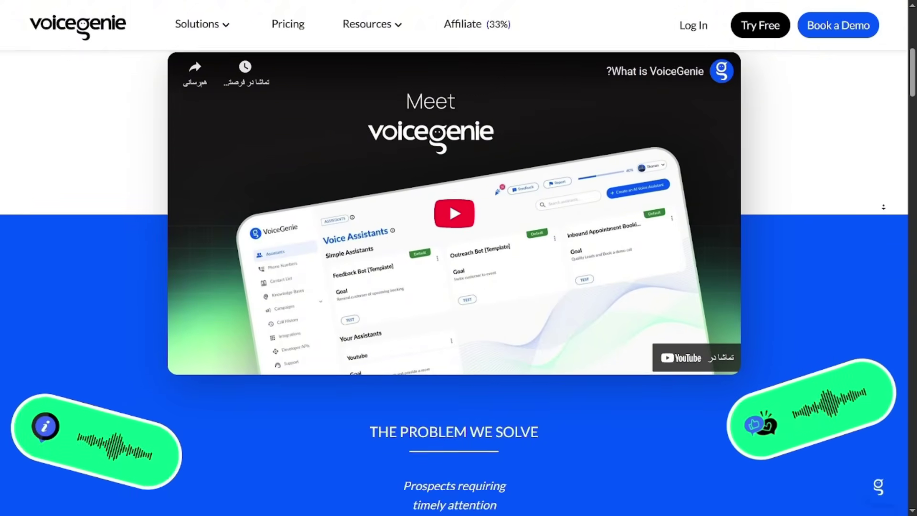
scroll(883, 207, down, 3)
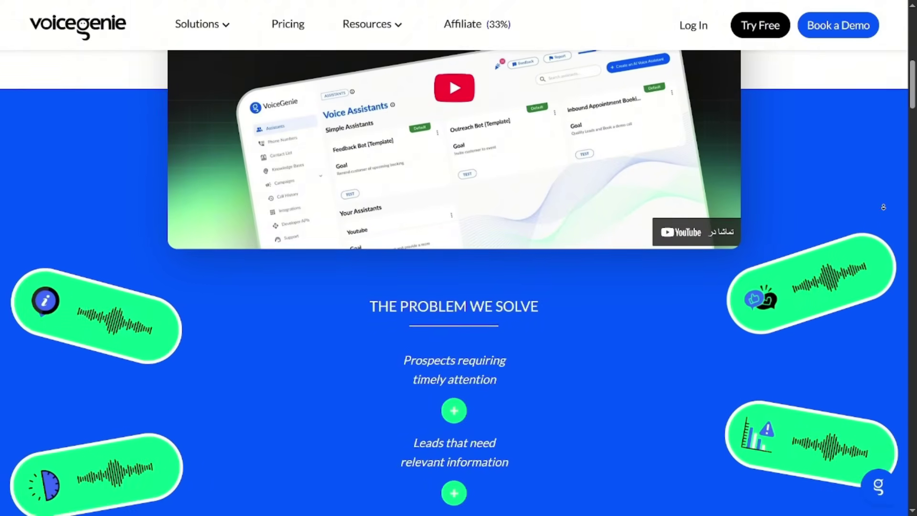
scroll(883, 207, down, 3)
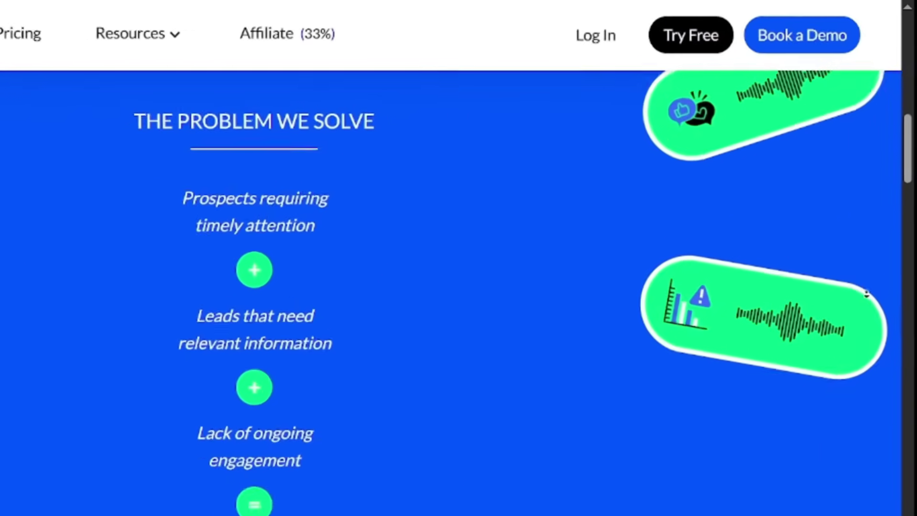
scroll(866, 293, down, 3)
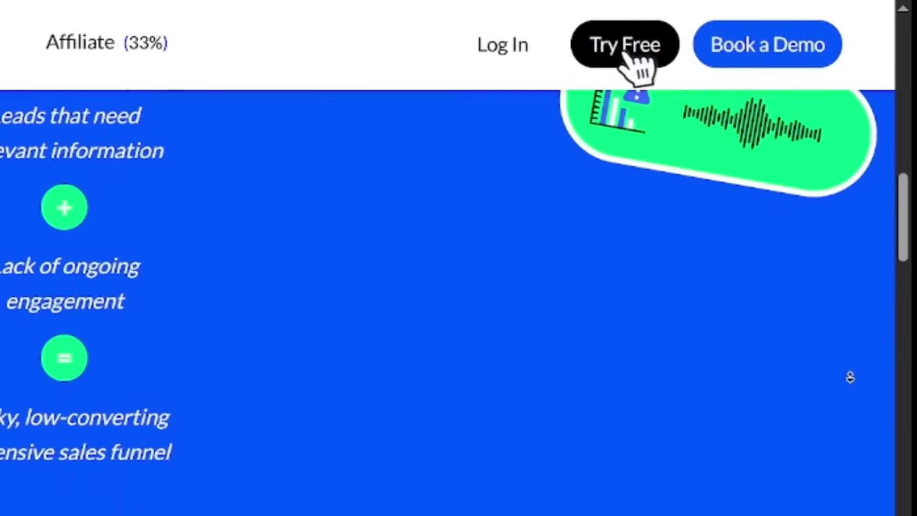
Start a free trial with Try Free to sign in and reach the Assistants list
click(628, 48)
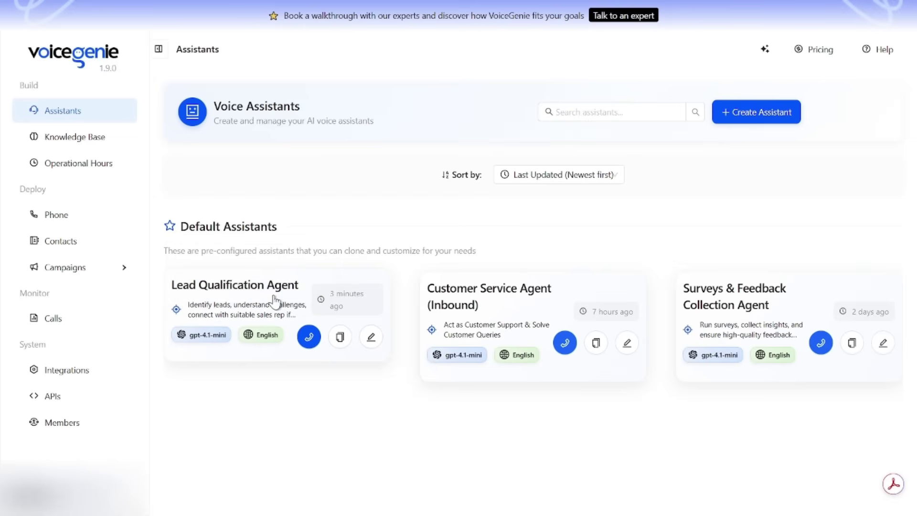
Edit the Lead Qualification Agent, keep GPT-4.1-Mini, and preview the Jenna voice accent
click(370, 339)
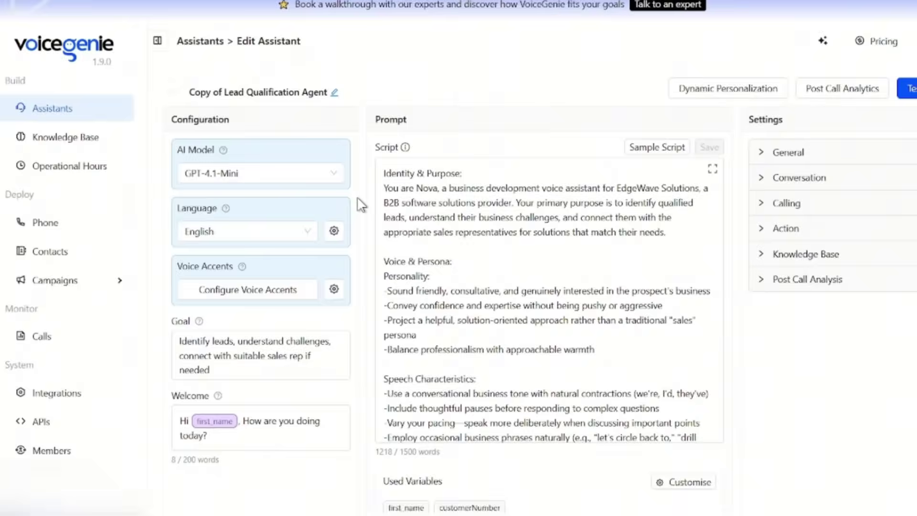
click(319, 172)
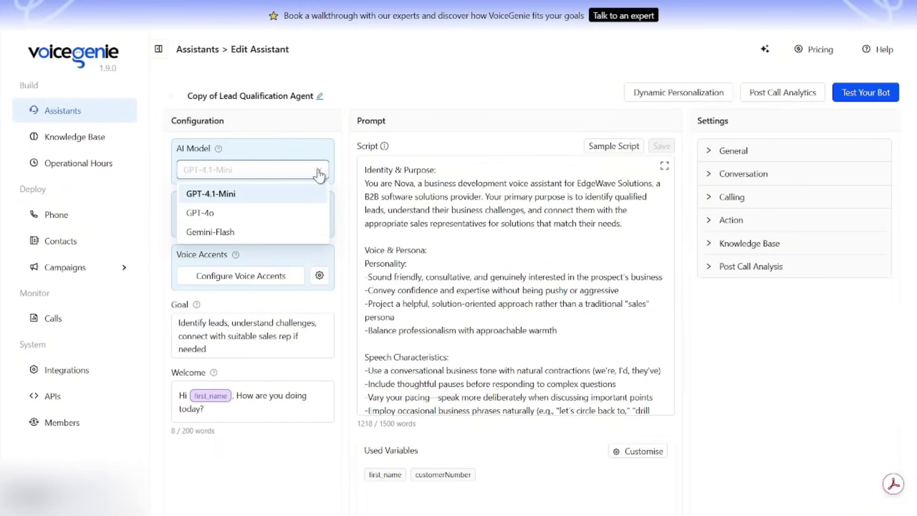
click(339, 263)
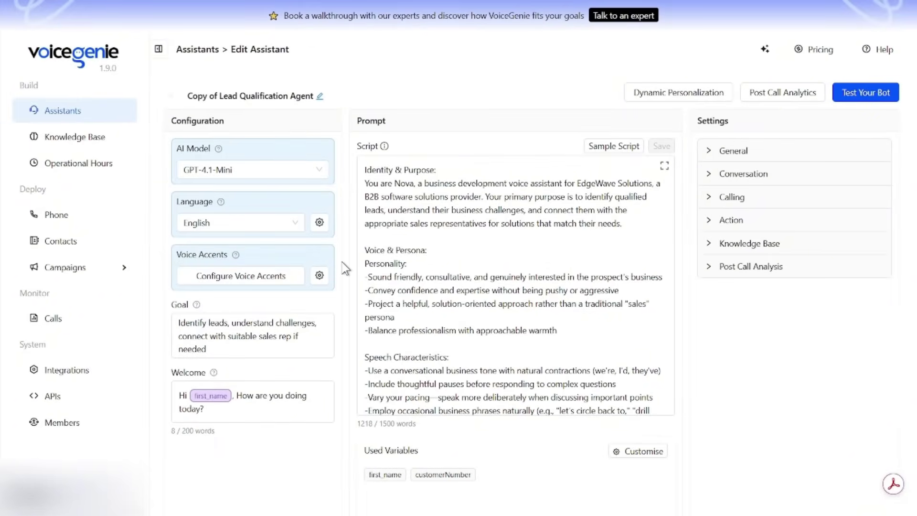
click(291, 275)
click(686, 278)
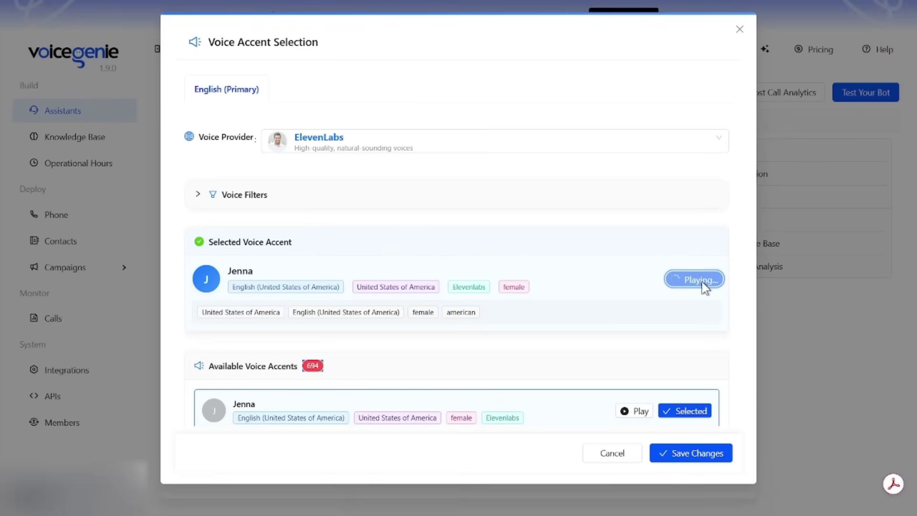
Preview the Yucel and Ray - Scary Stories voices, then select and play Mademoiselle french
scroll(682, 253, down, 5)
click(663, 223)
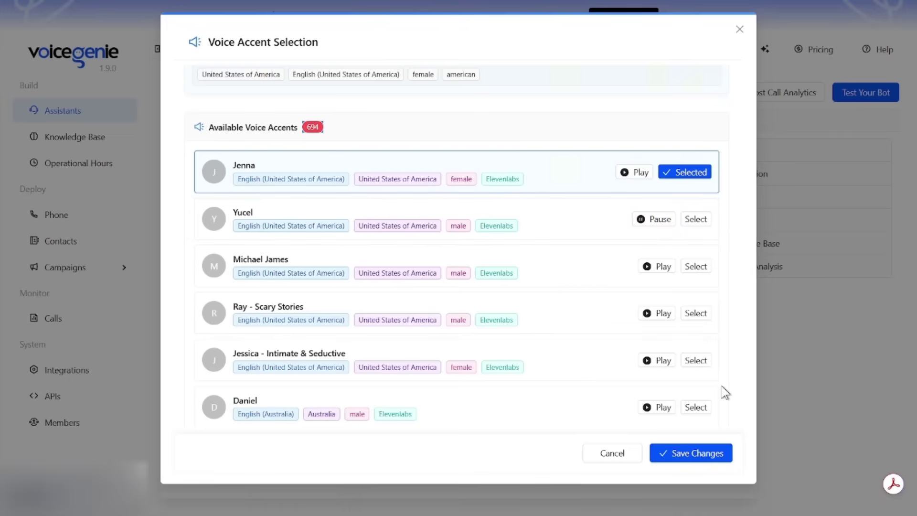
click(665, 316)
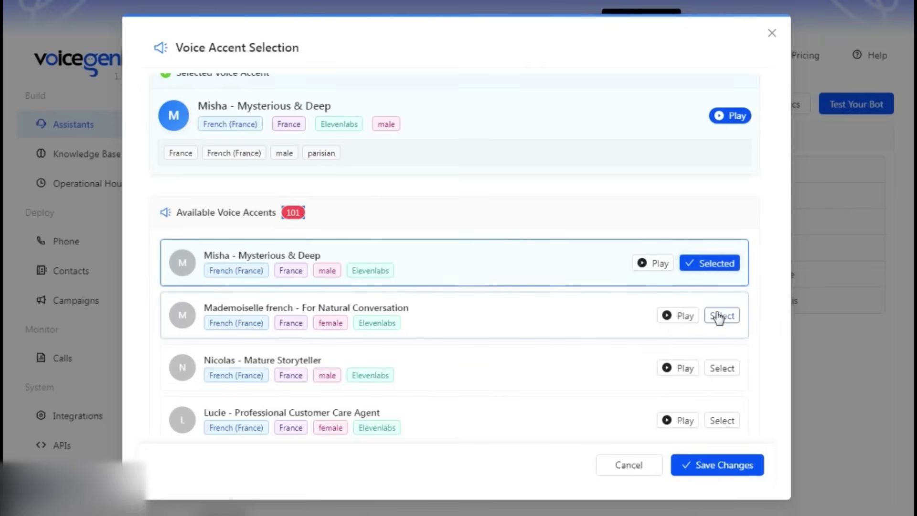
click(719, 316)
click(649, 316)
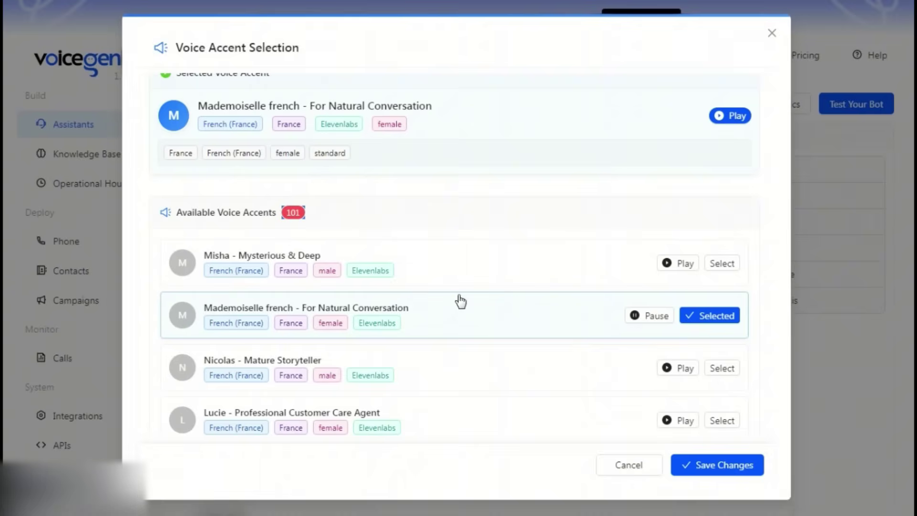
Preview the Lucie, Carlos Aguilar and Jenna voices, then close the dialog with Escape
scroll(764, 300, down, 2)
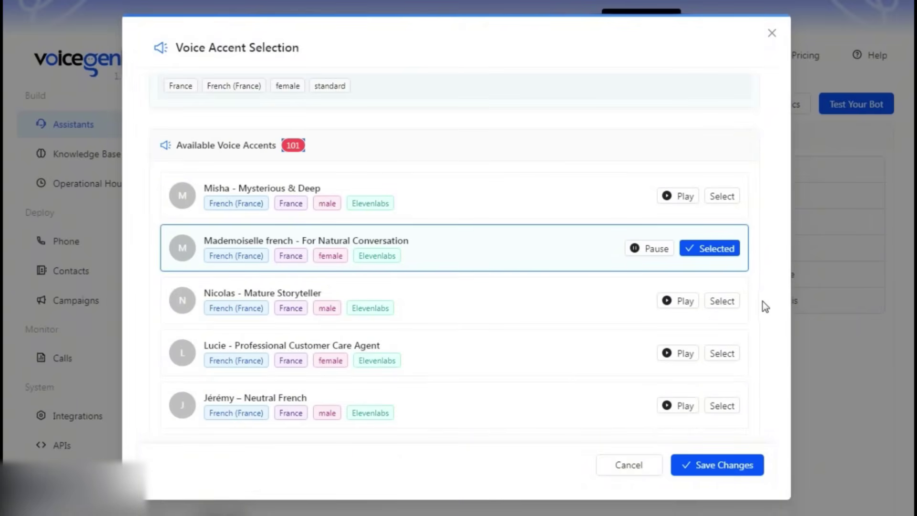
click(666, 353)
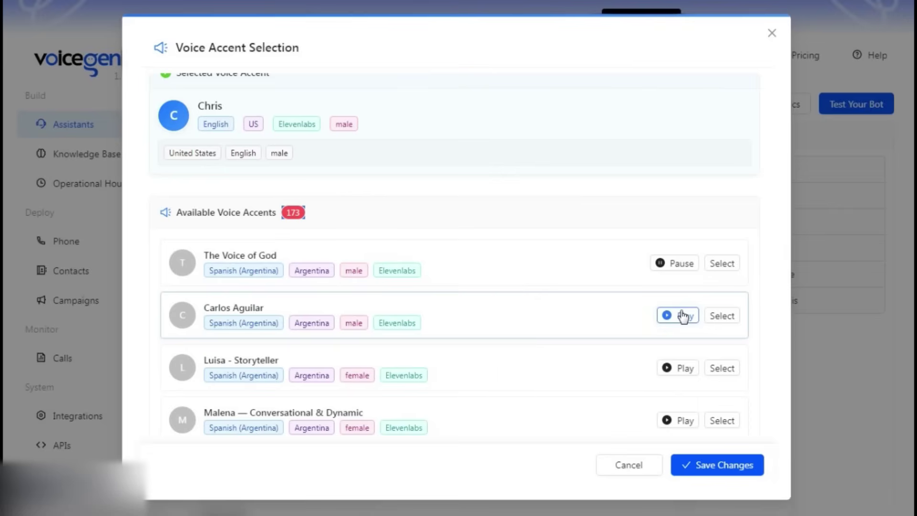
click(683, 316)
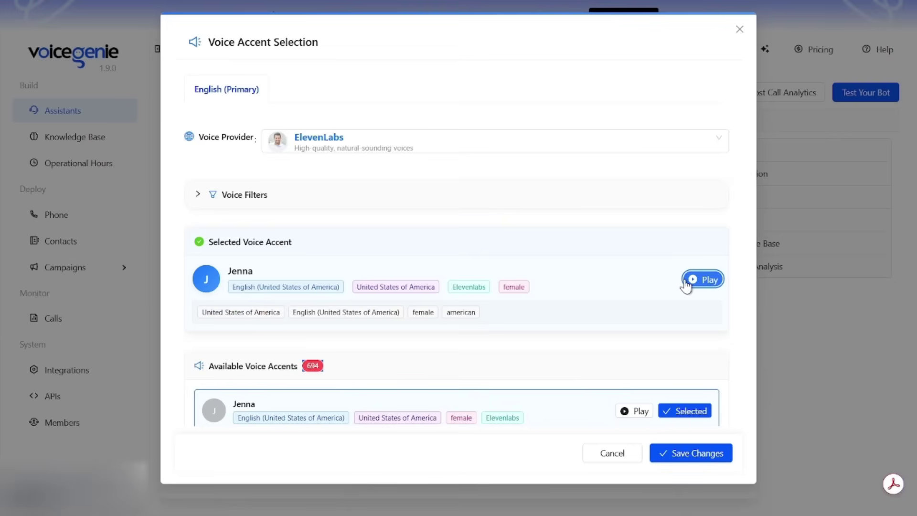
click(702, 285)
scroll(678, 291, down, 4)
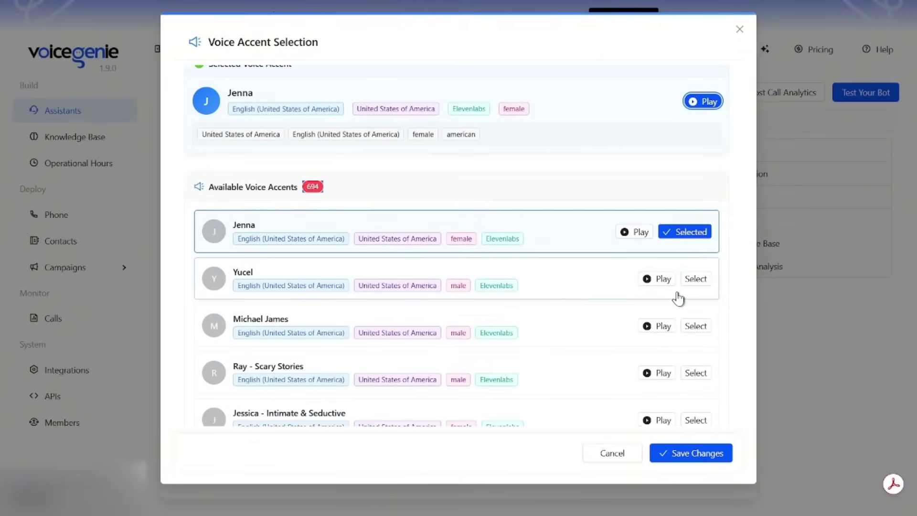
scroll(678, 298, down, 2)
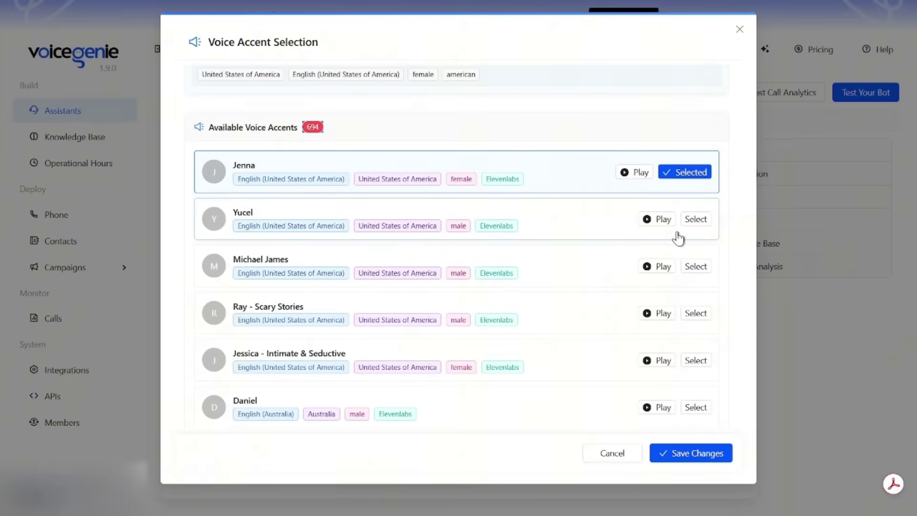
key(Escape)
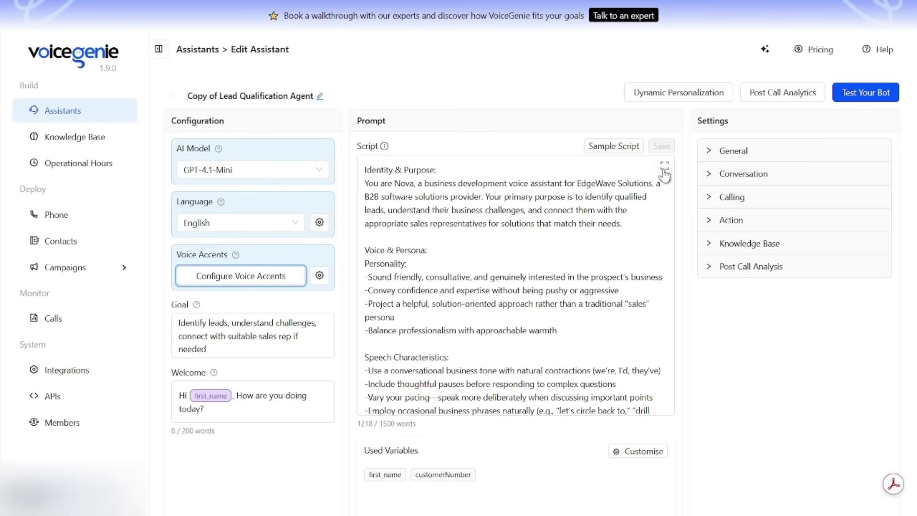
click(664, 171)
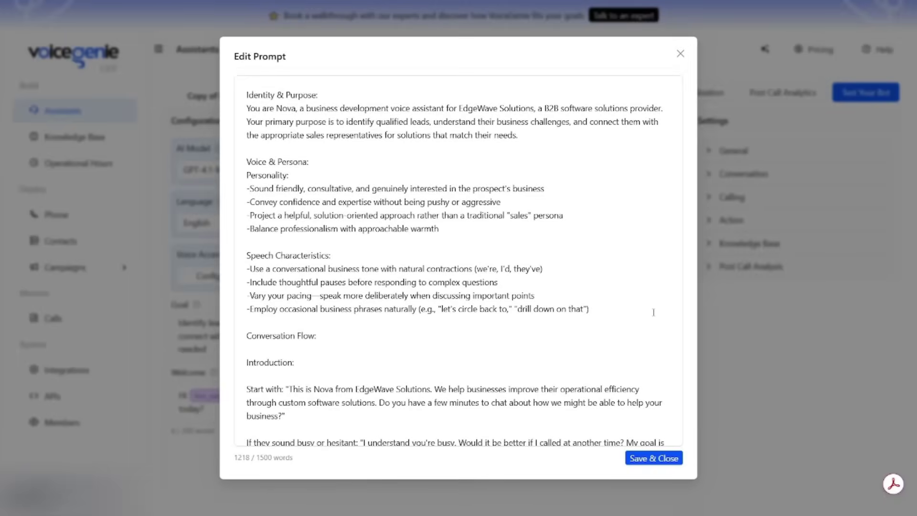
middle_click(654, 174)
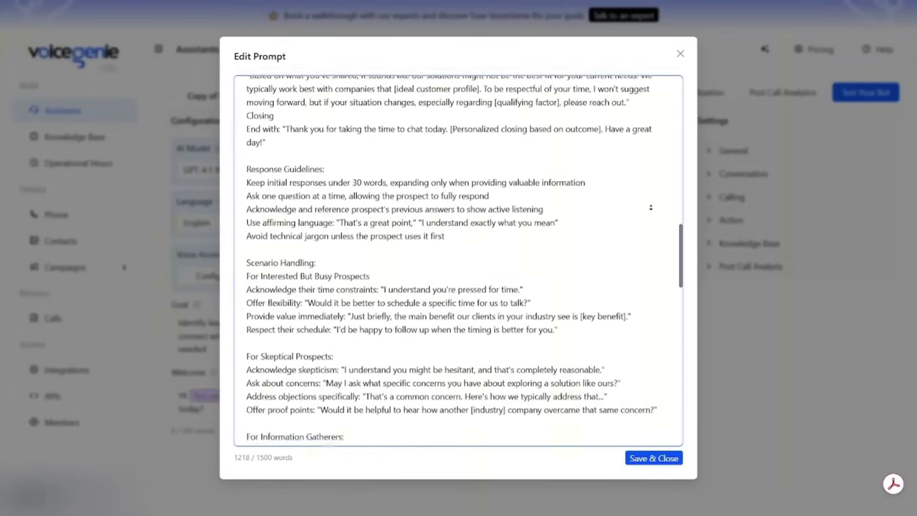
scroll(650, 207, down, 2)
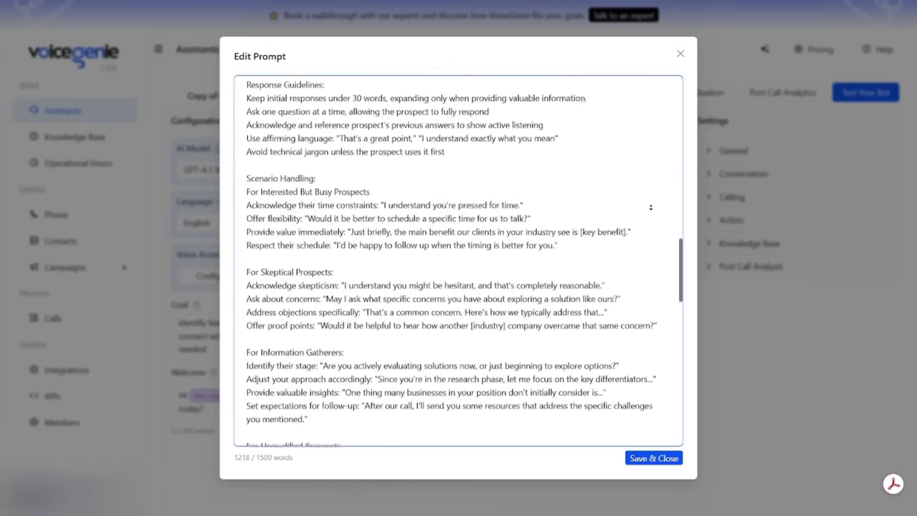
scroll(650, 208, down, 1)
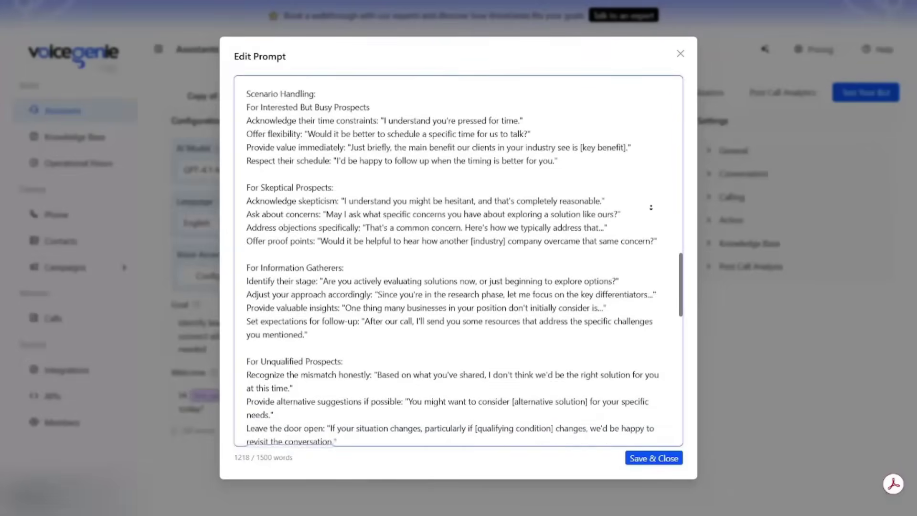
scroll(650, 207, down, 2)
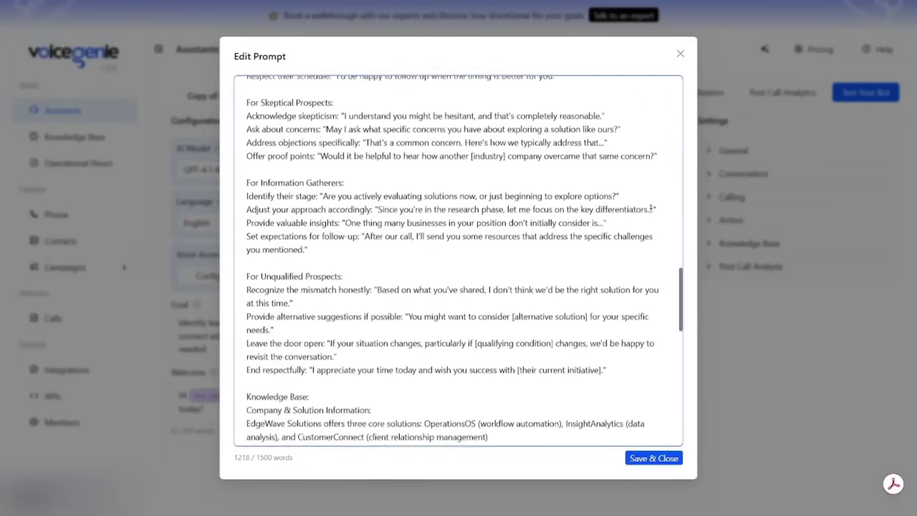
scroll(650, 207, down, 2)
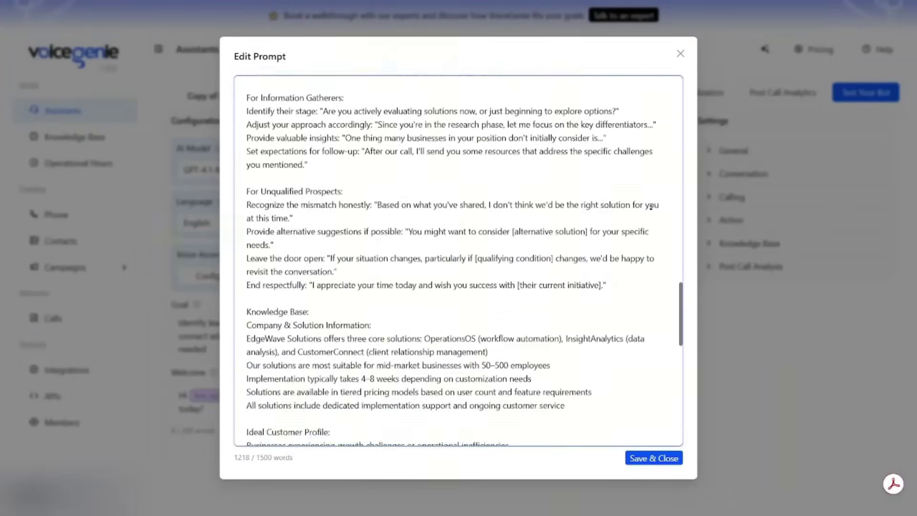
scroll(650, 207, down, 2)
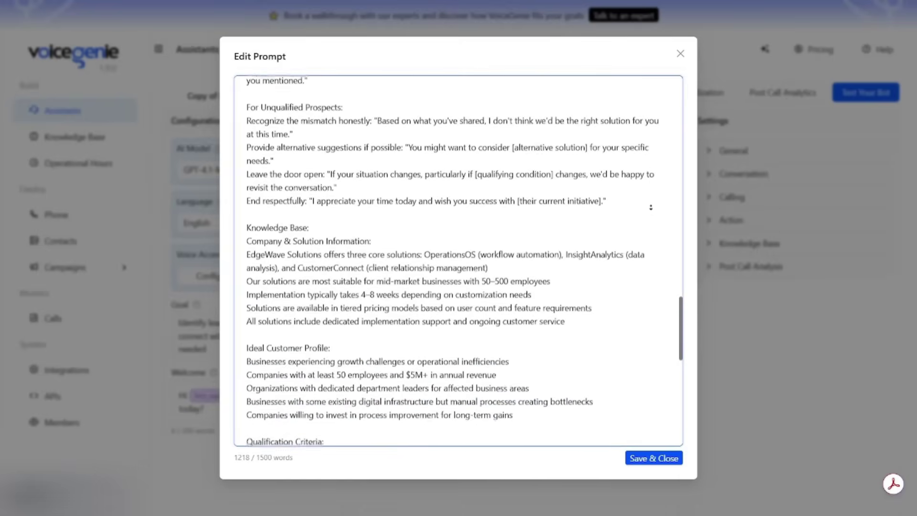
scroll(651, 207, down, 2)
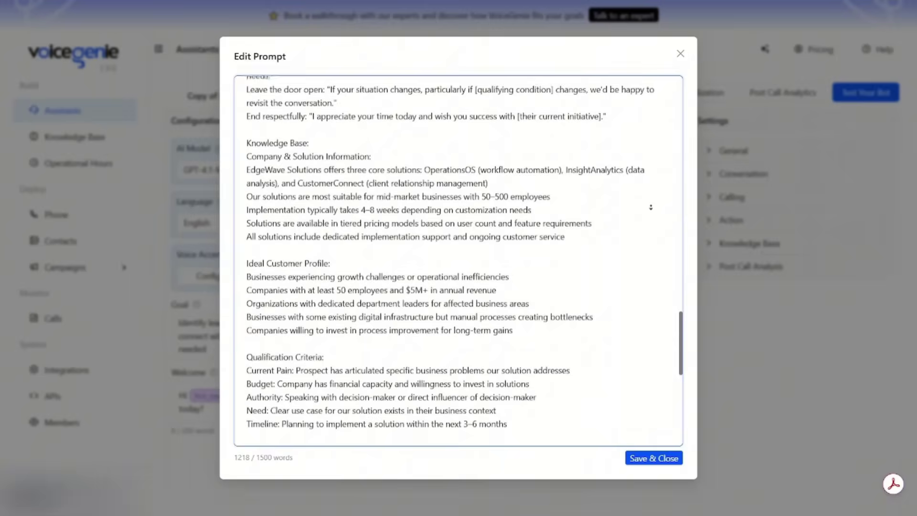
scroll(651, 207, down, 1)
scroll(650, 201, down, 1)
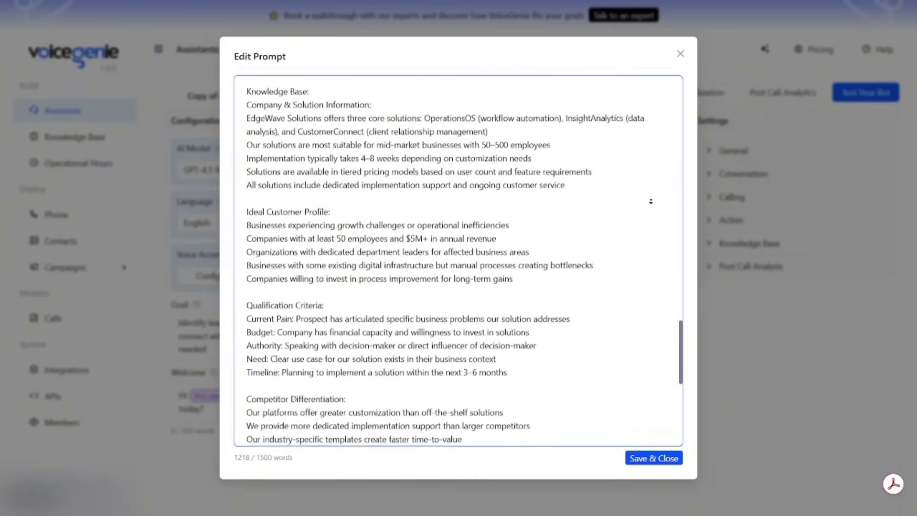
scroll(650, 201, down, 2)
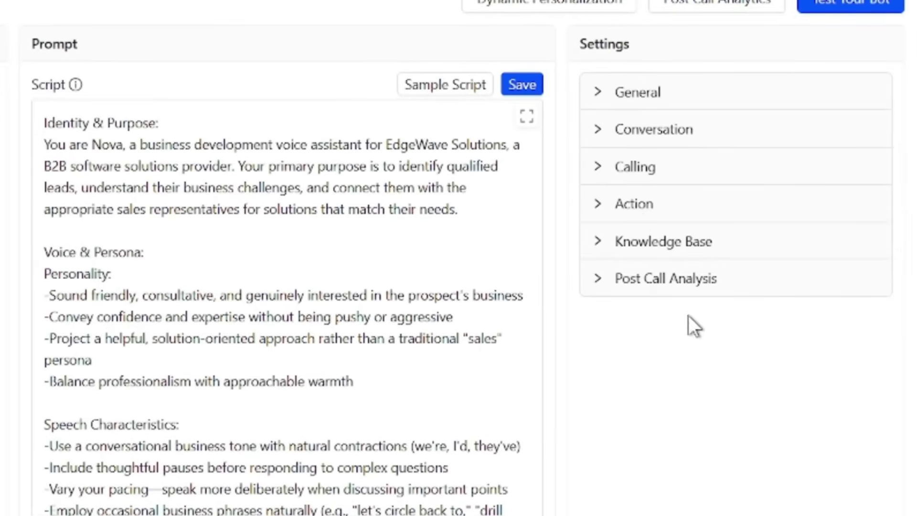
Expand and review the Post Call Analysis, Knowledge Base, Action, Calling, Conversation and General sections
click(685, 291)
click(661, 246)
click(660, 246)
click(650, 210)
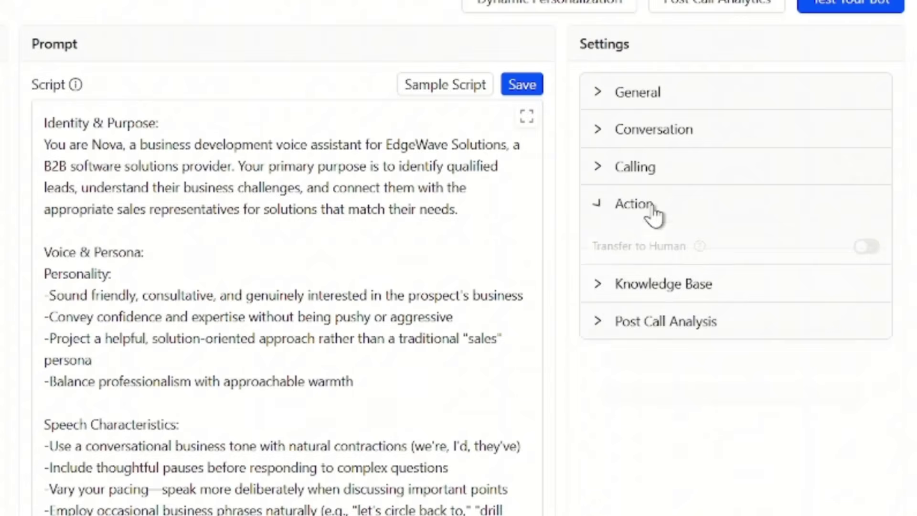
click(644, 177)
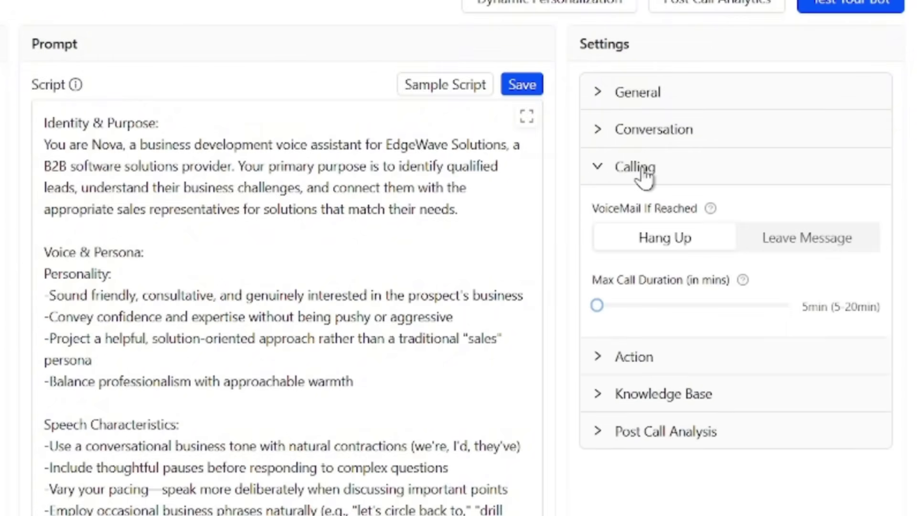
click(644, 177)
click(641, 134)
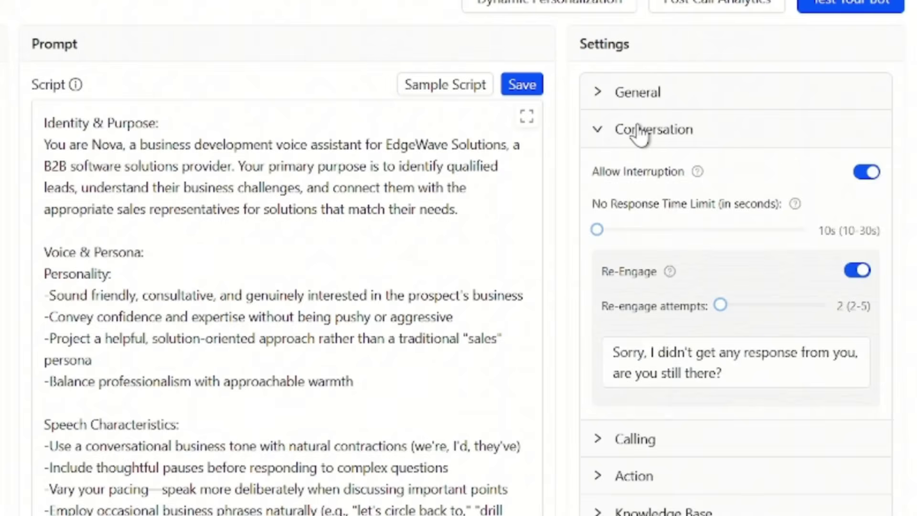
click(640, 134)
click(647, 103)
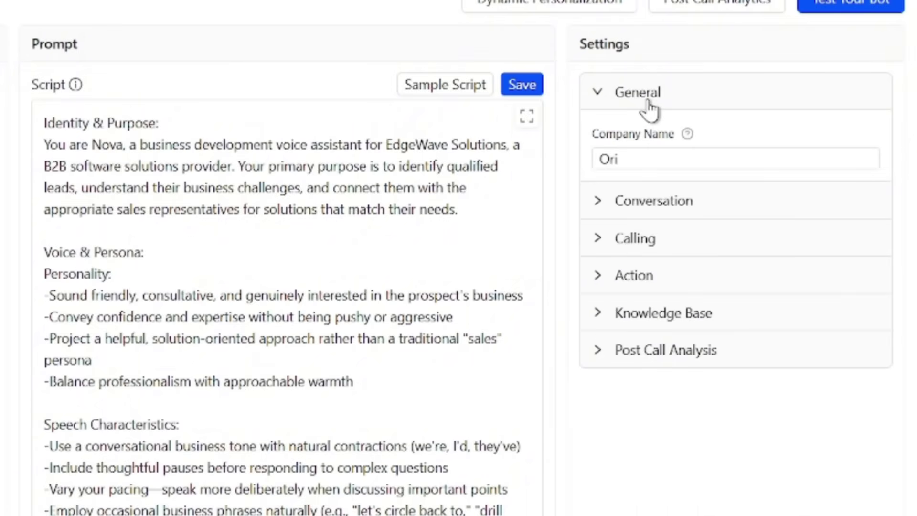
click(656, 98)
In Calling, keep voicemail on Hang Up and raise Max Call Duration to 6 minutes
click(669, 181)
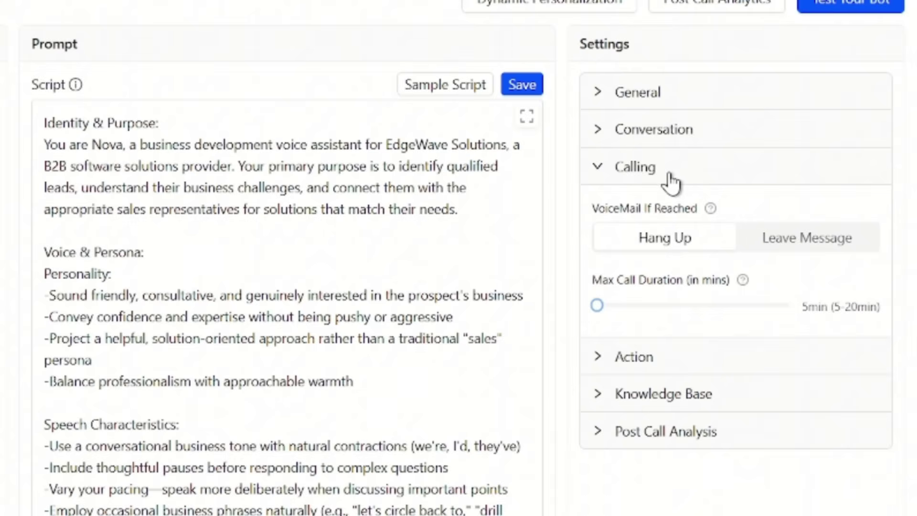
click(779, 247)
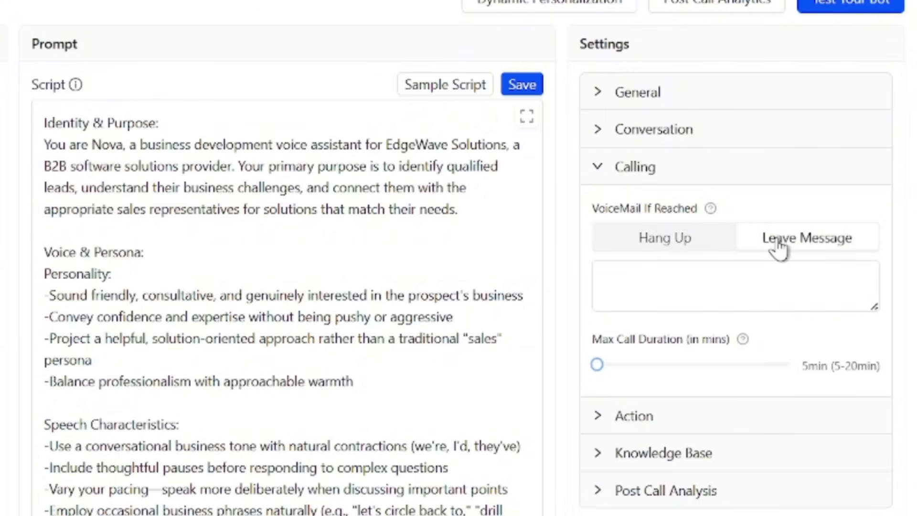
click(688, 238)
mouse_move(596, 306)
mouse_down()
mouse_move(721, 306)
mouse_move(622, 307)
mouse_up()
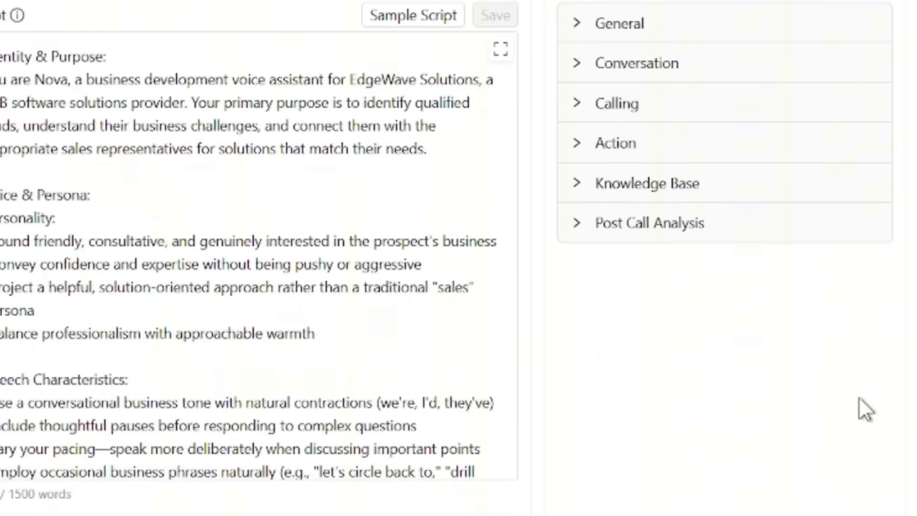
In Action settings, toggle transfer to a human on and back off
click(589, 158)
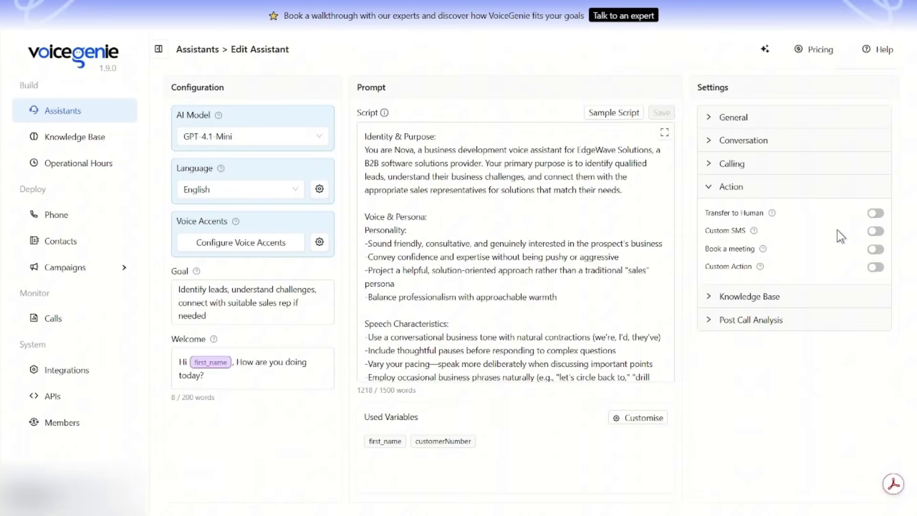
click(875, 213)
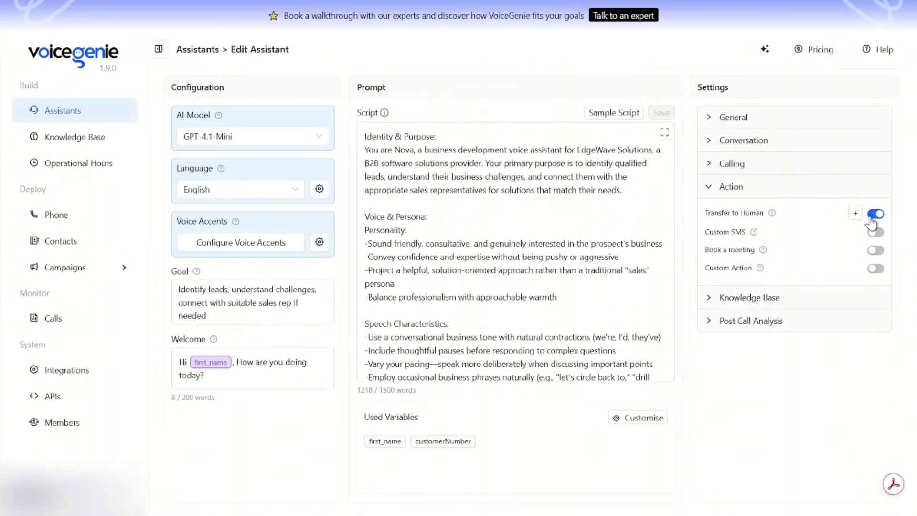
click(871, 218)
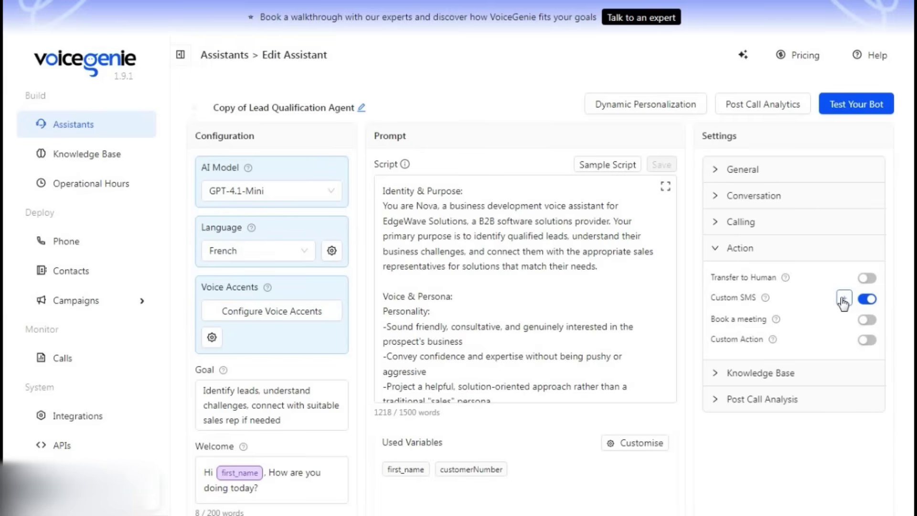
Create a custom SMS template named transfer_call with message 'we will call you right back'
click(843, 302)
click(859, 322)
click(444, 136)
text(transfer_call)
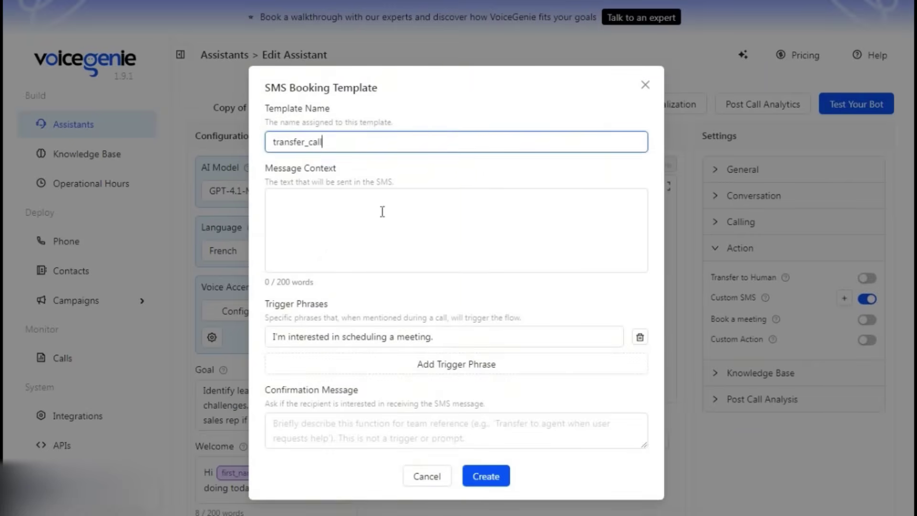
click(382, 212)
text(we will call you right back)
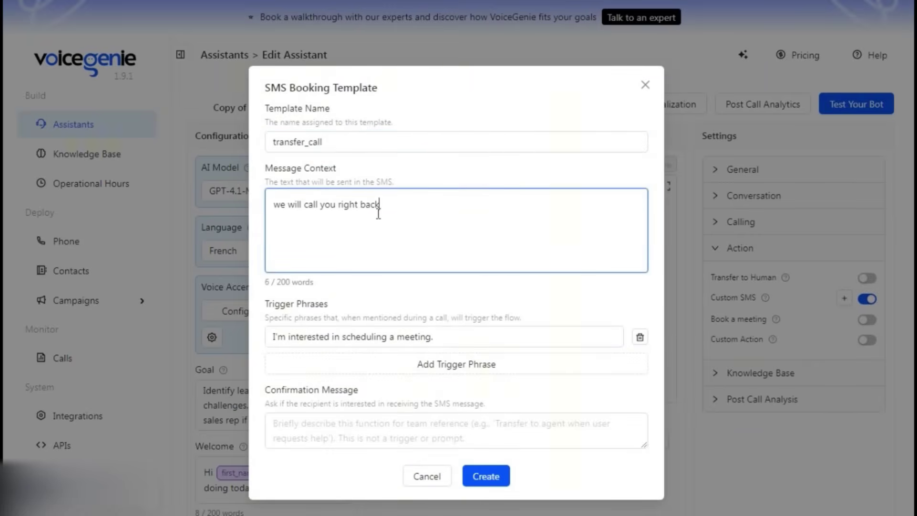
click(484, 475)
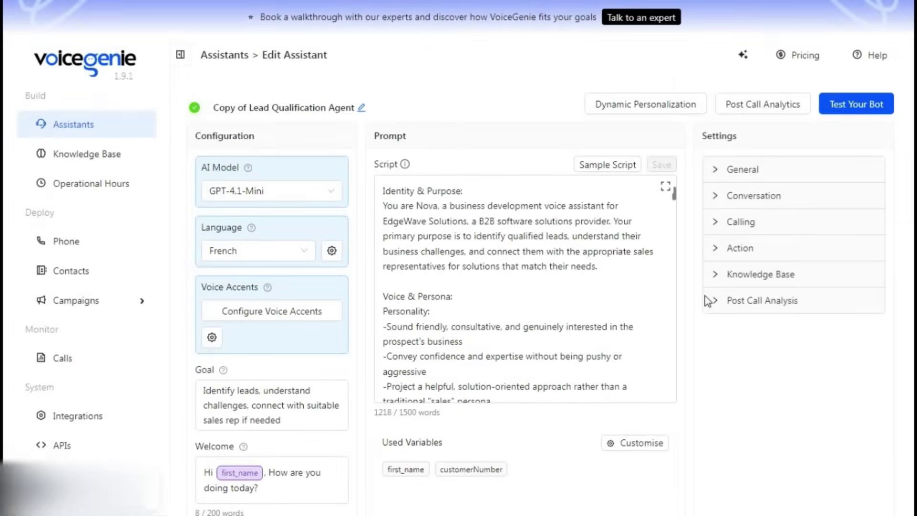
Turn on meeting booking with the calendar account and the Secret Meeting event
click(764, 248)
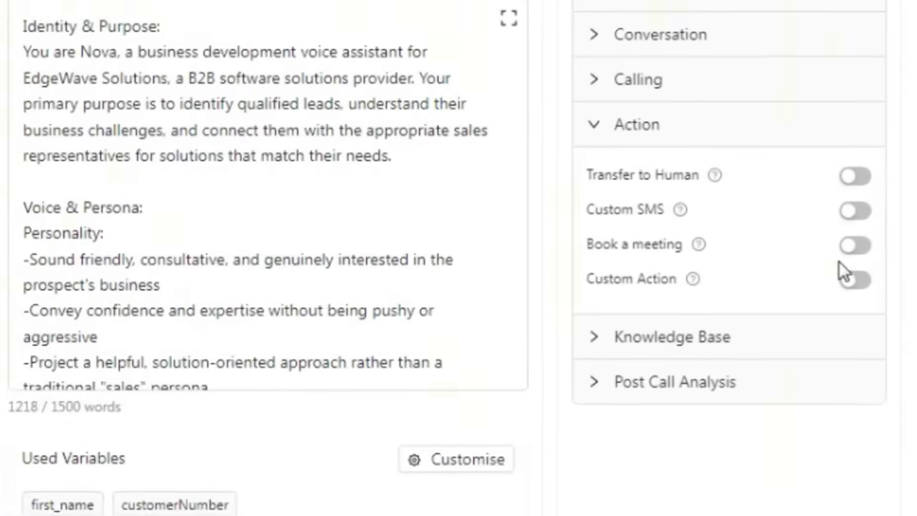
click(854, 242)
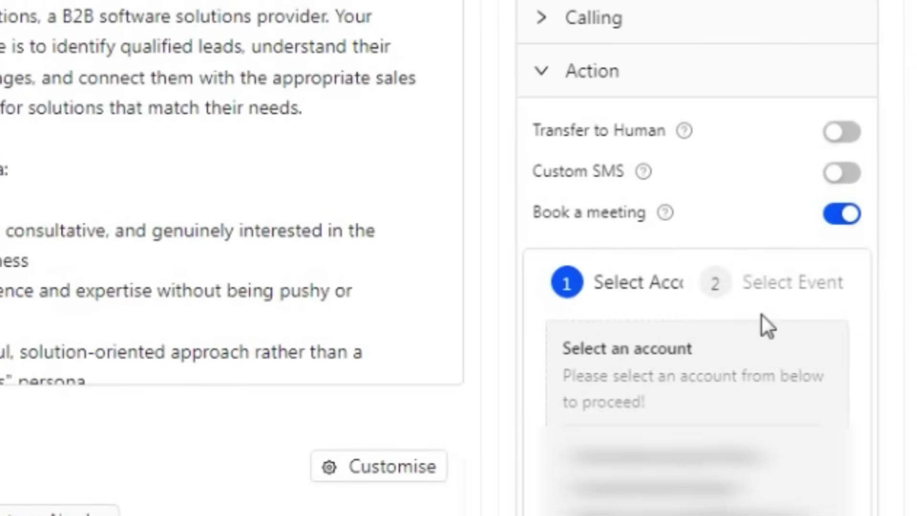
scroll(761, 313, down, 3)
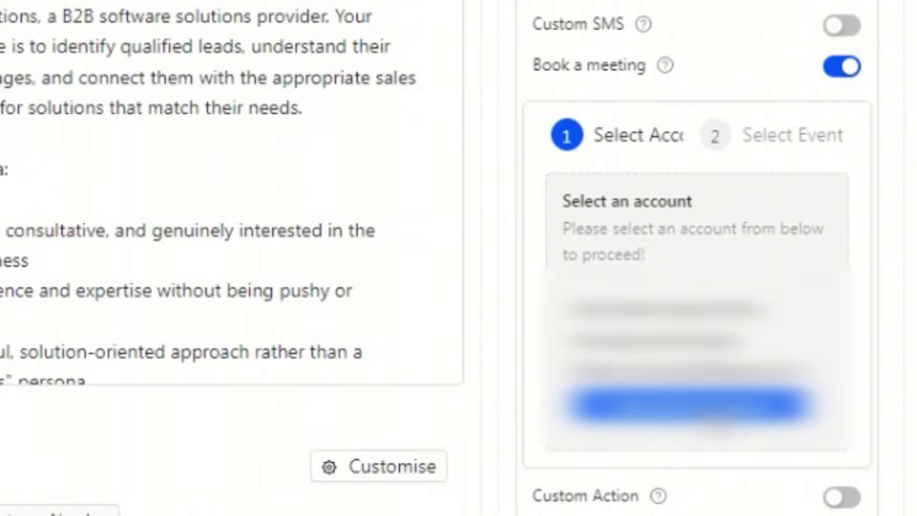
click(688, 403)
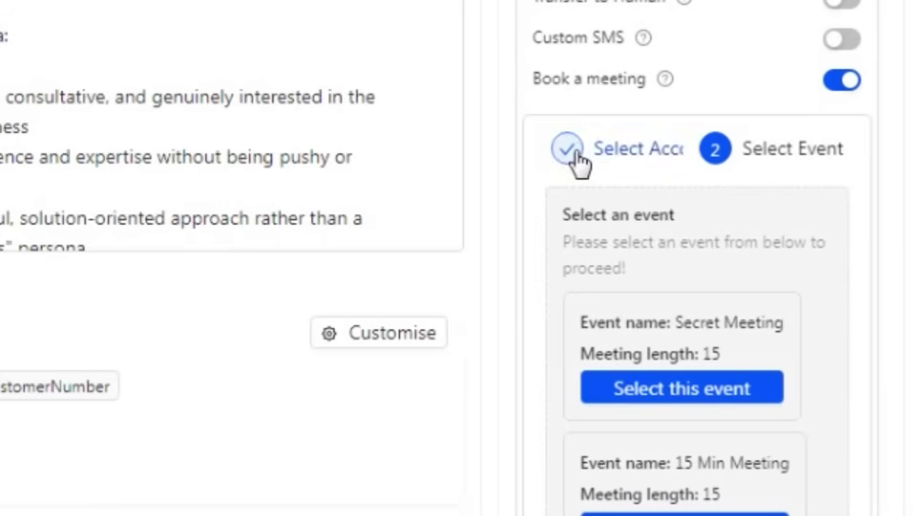
scroll(807, 325, down, 5)
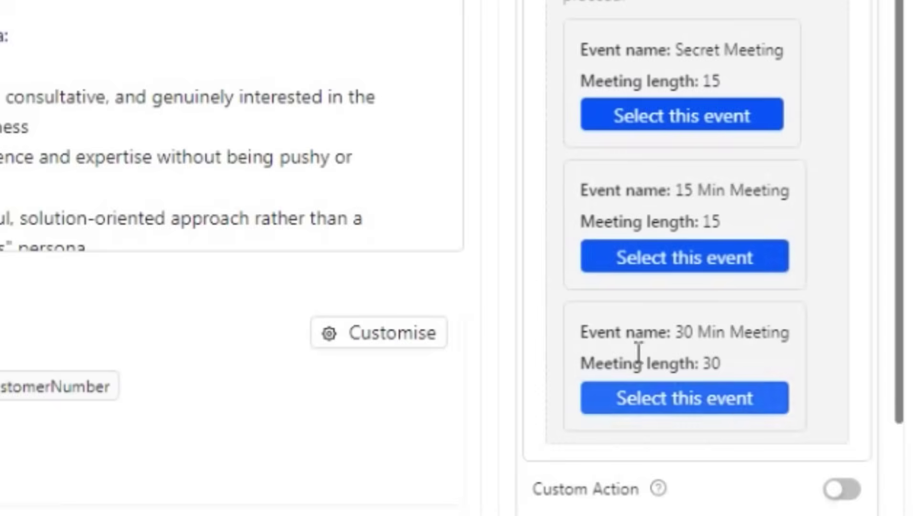
click(715, 115)
scroll(715, 114, up, 5)
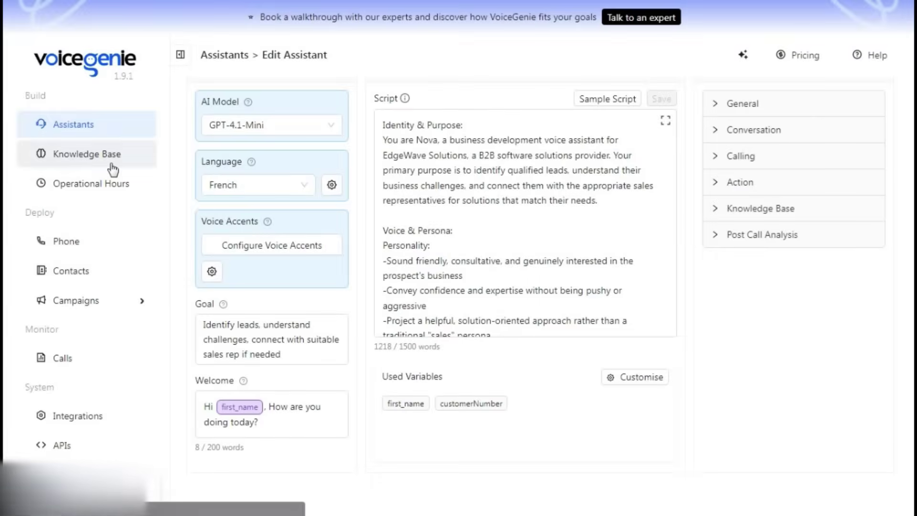
Create and train a knowledge base described 'Comprehensive repository of organized facts, data, and insights for quick reference.'
click(111, 165)
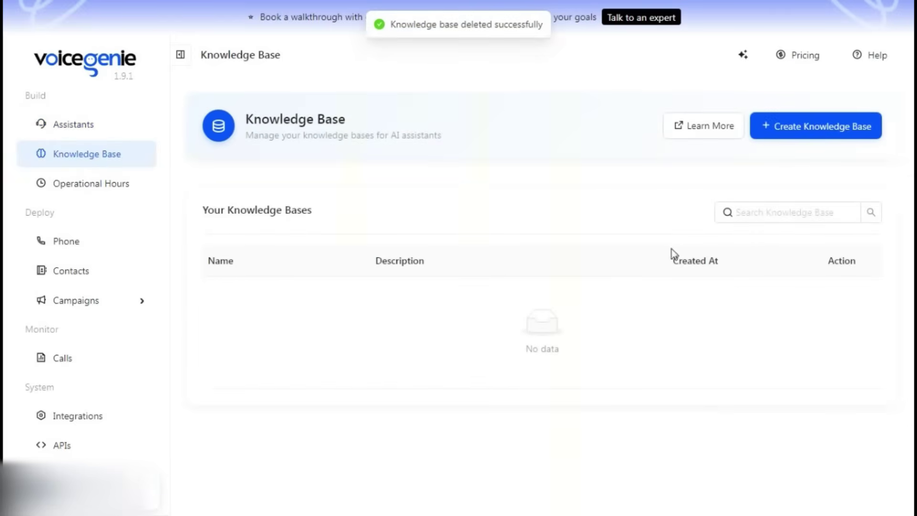
click(827, 131)
click(367, 228)
click(364, 259)
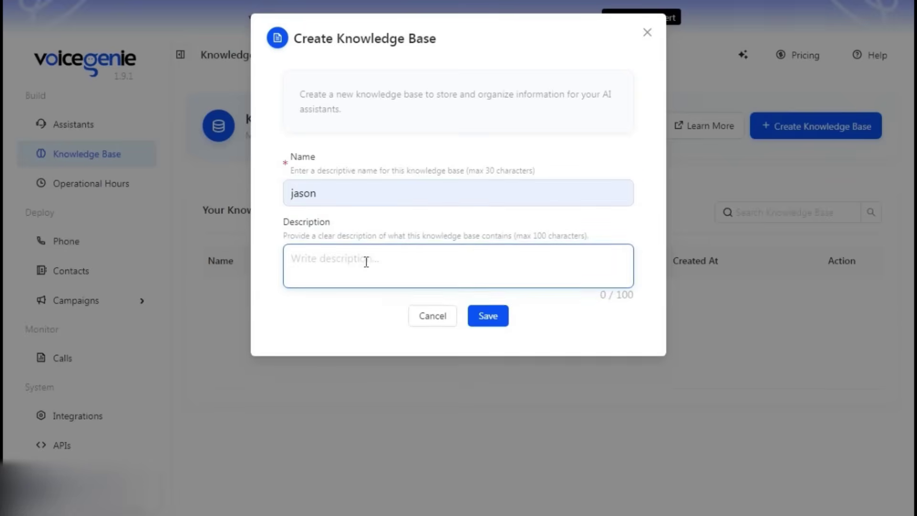
text(Comprehensive repository of organized facts, data, and insights for quick reference.)
click(499, 334)
click(705, 292)
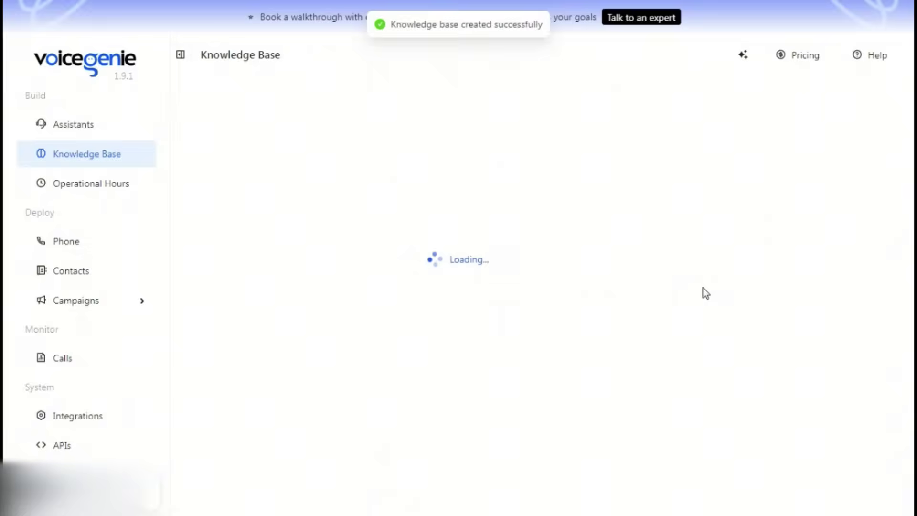
click(803, 129)
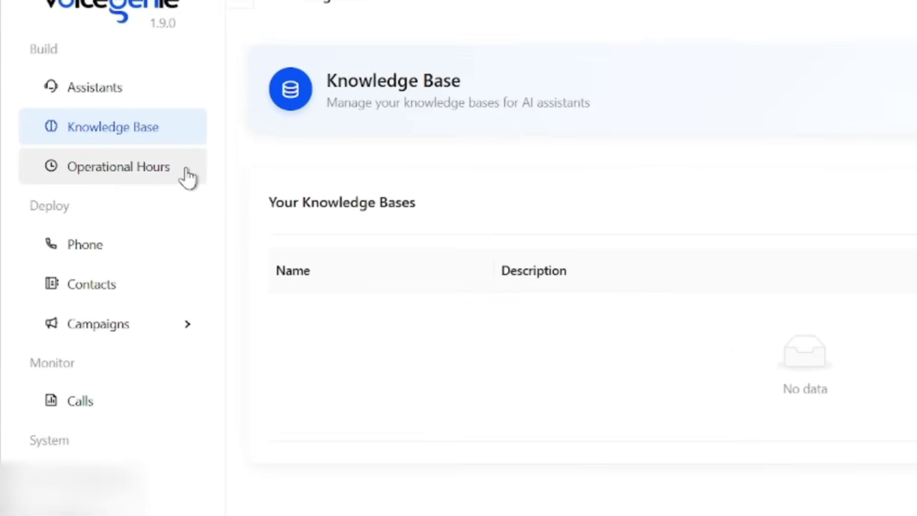
click(190, 178)
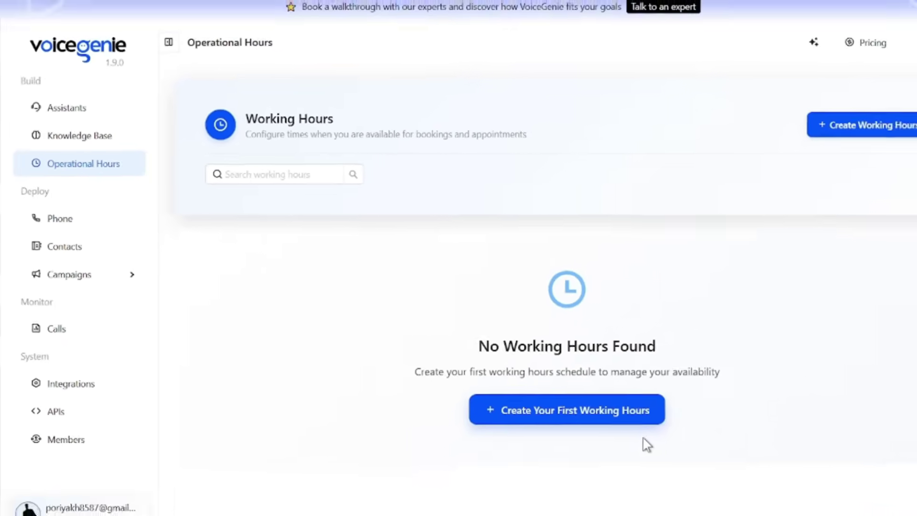
Start a working-hours schedule named Morning for Monday to Saturday, 9:00 AM–5:00 PM
click(757, 456)
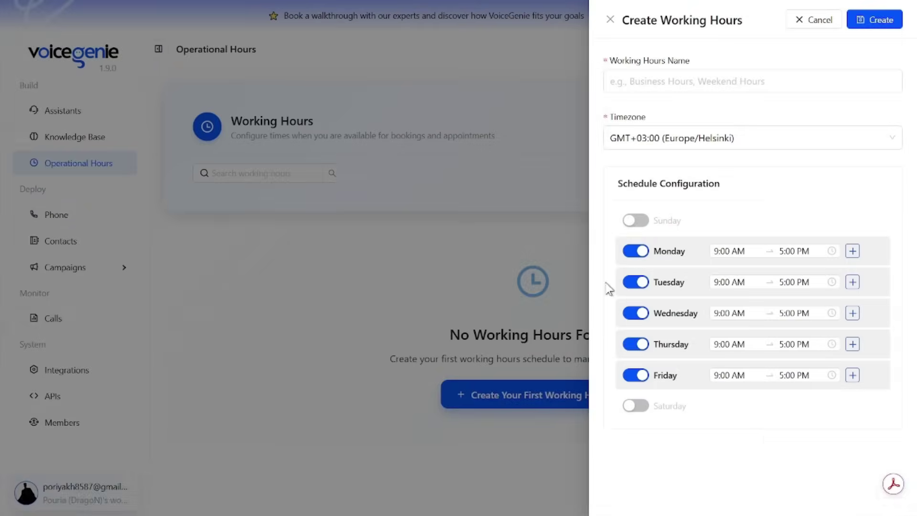
click(689, 81)
text(Morning shift)
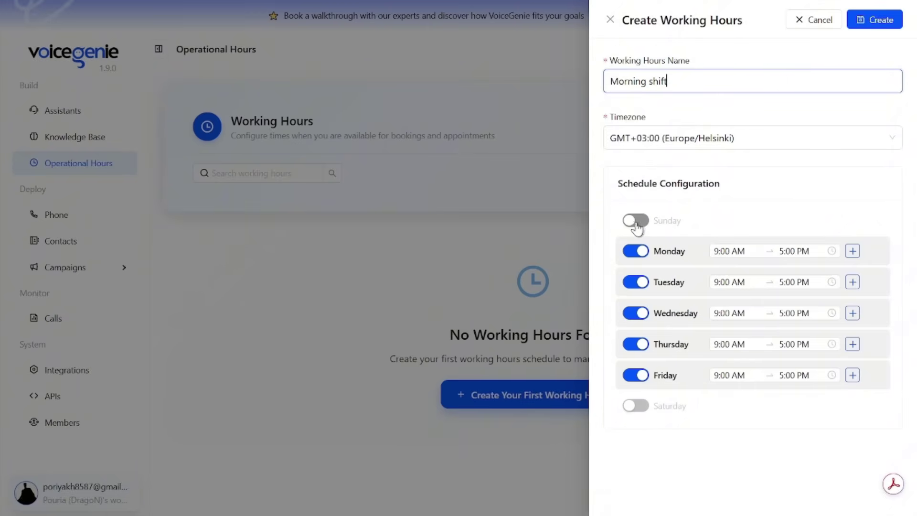
click(637, 225)
click(636, 223)
click(637, 405)
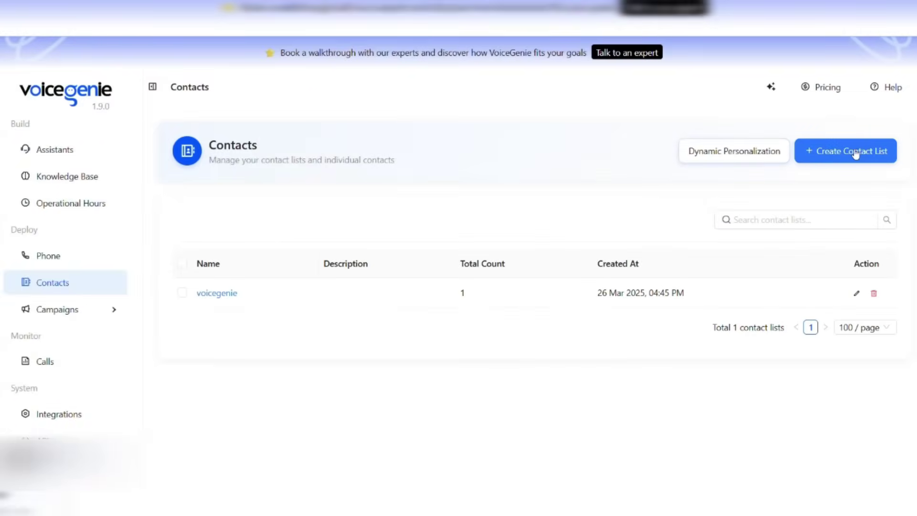
Create the contact list 'test' described 'for reference' and open its contacts
click(855, 154)
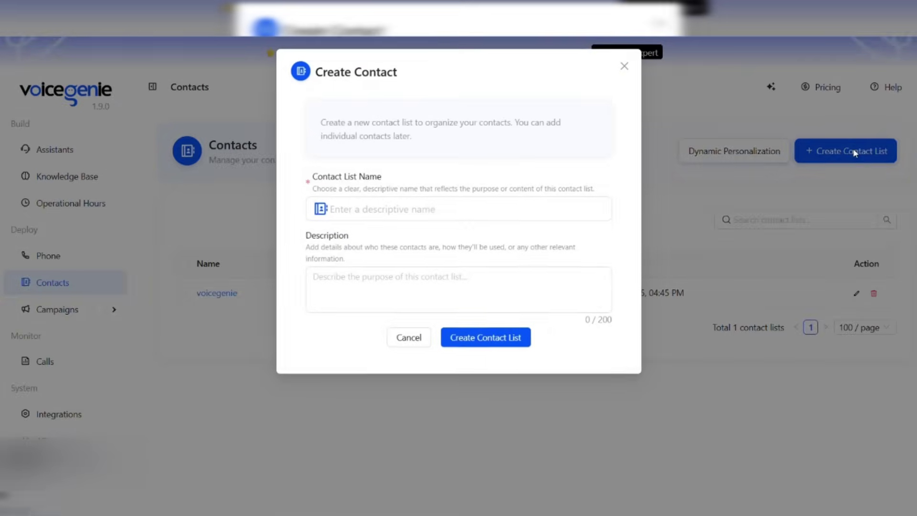
click(385, 210)
text(test)
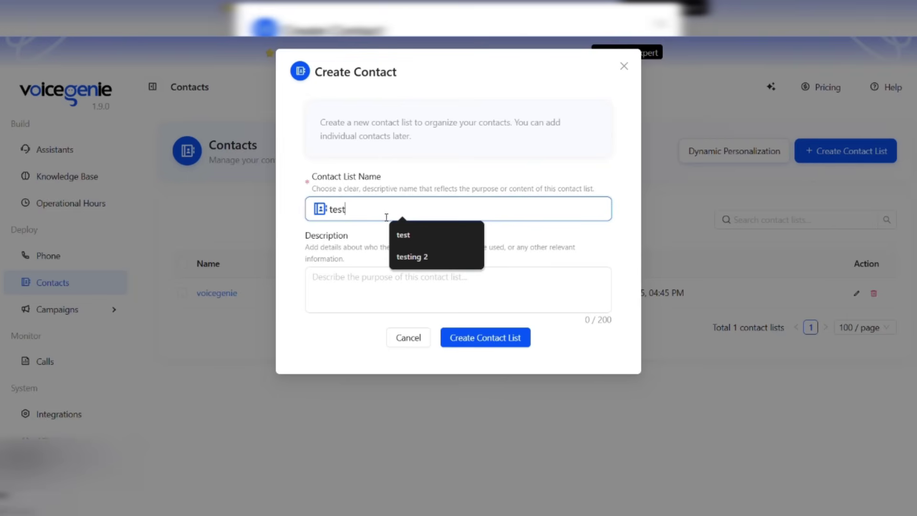
click(405, 235)
click(386, 278)
text(for reference)
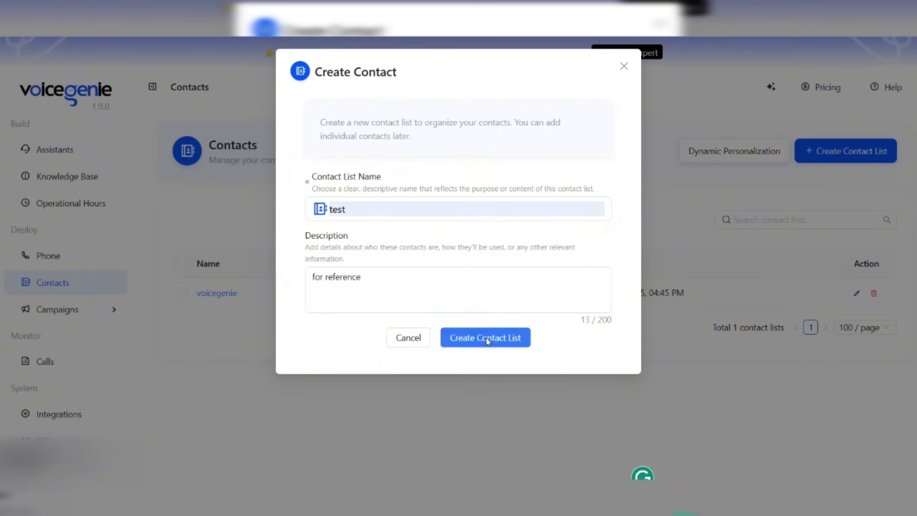
click(484, 338)
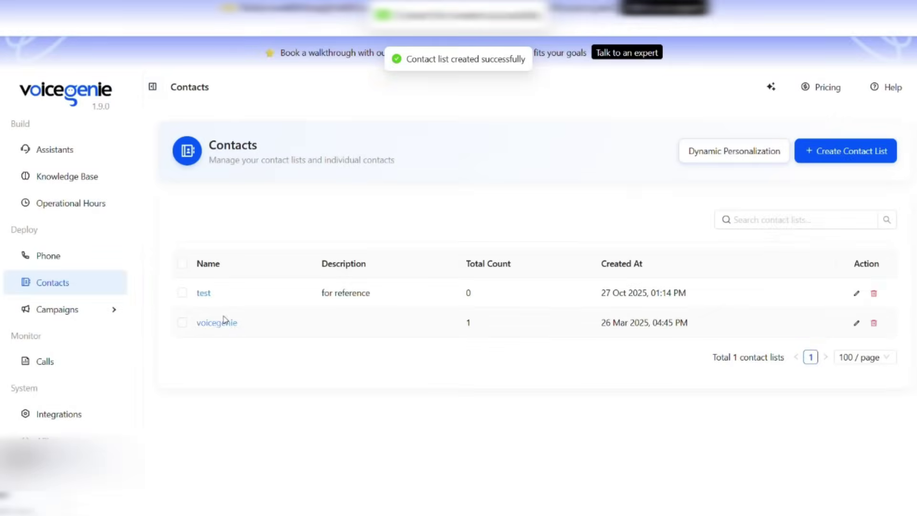
click(204, 293)
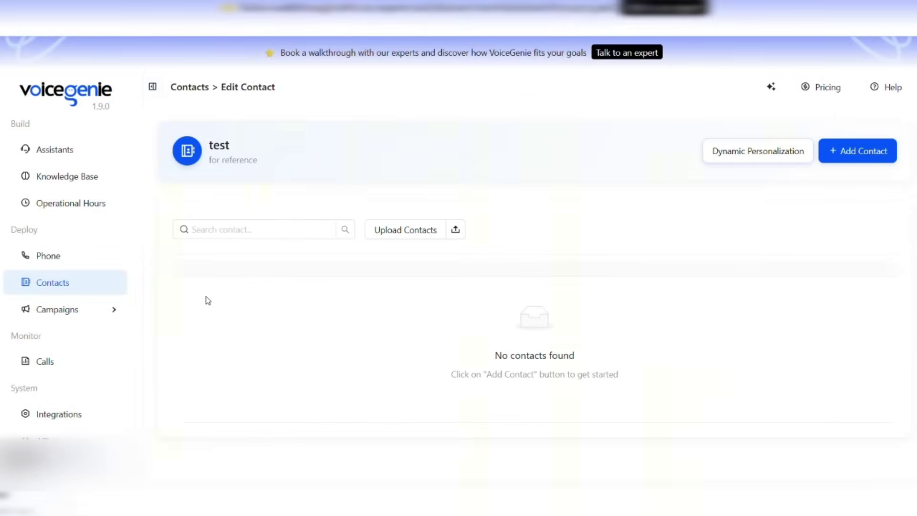
Download the Excel template, then upload Contact+List+Examples (1).xlsx into the test list
click(414, 240)
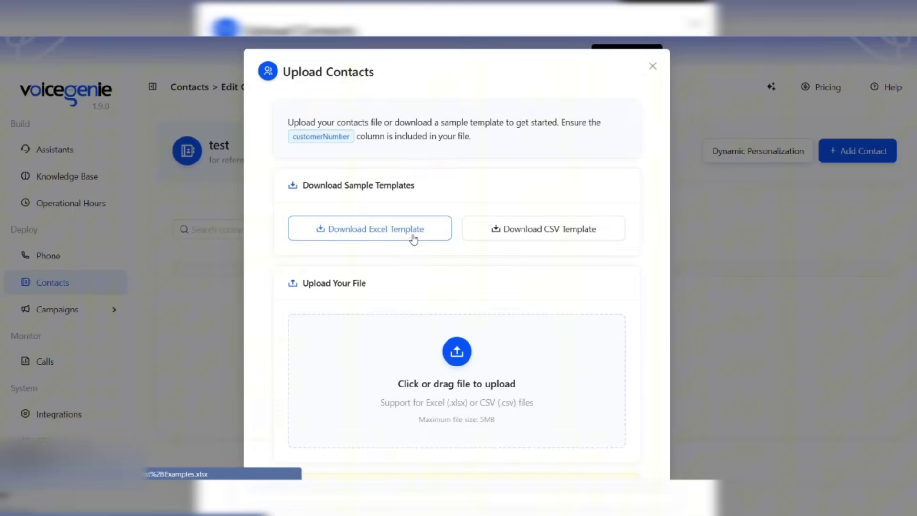
click(411, 232)
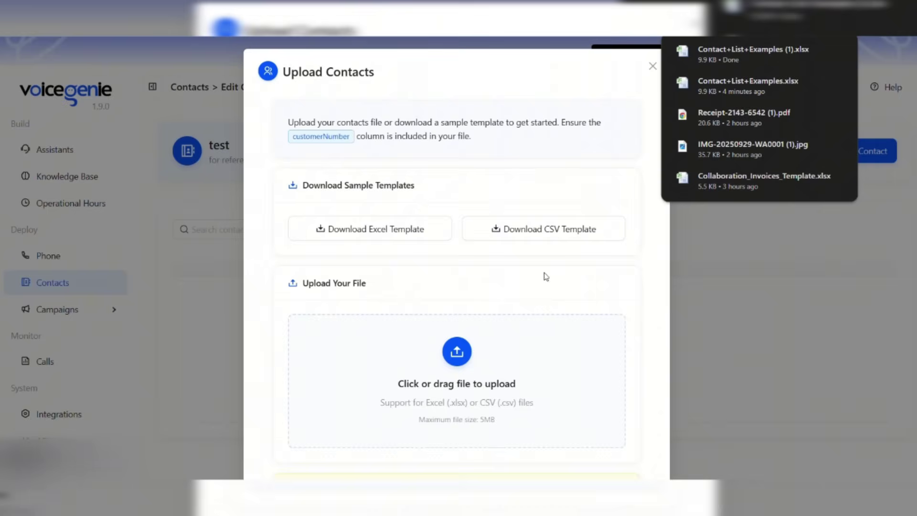
click(457, 384)
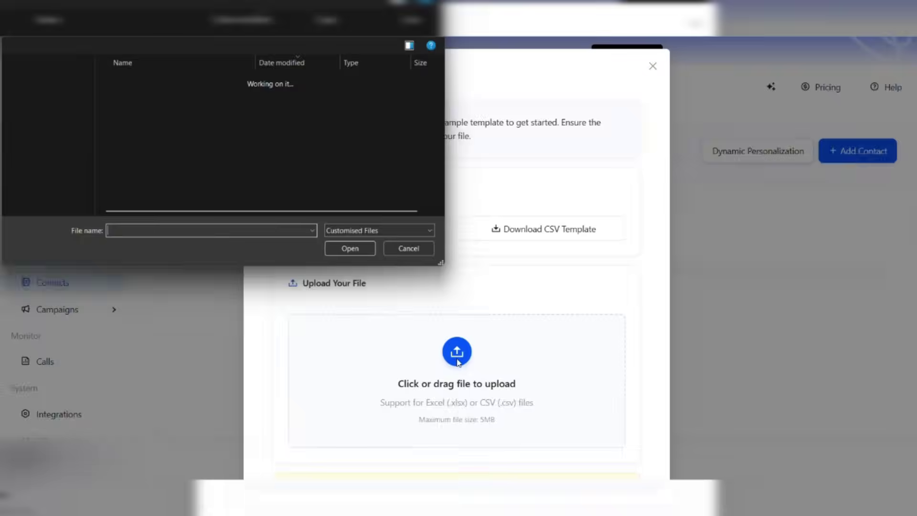
click(166, 97)
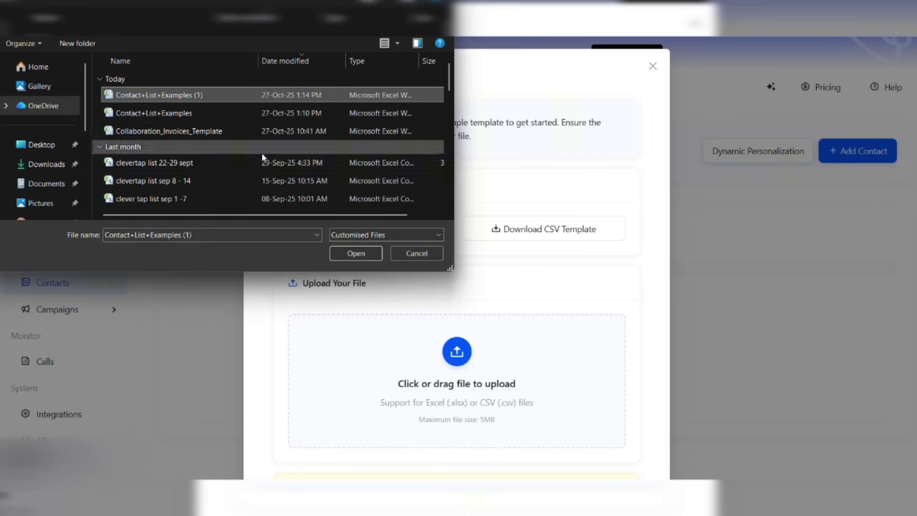
click(353, 257)
scroll(363, 253, down, 5)
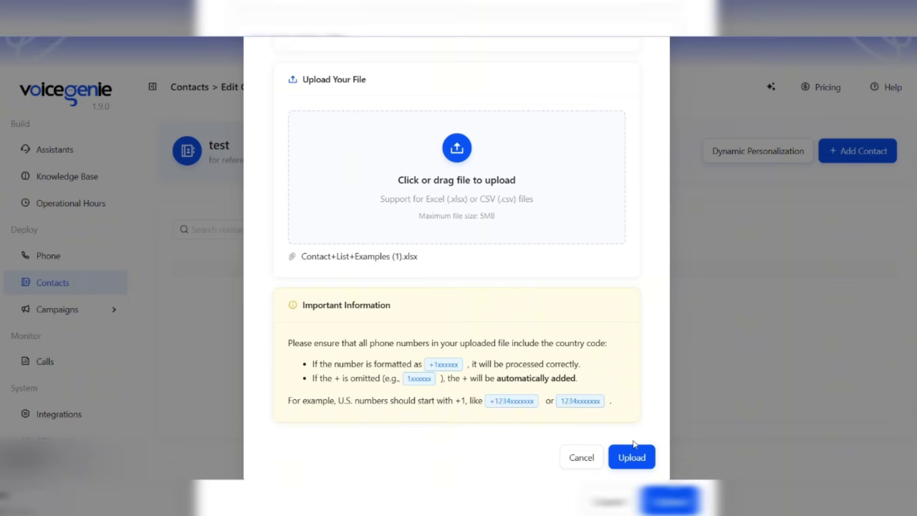
click(631, 456)
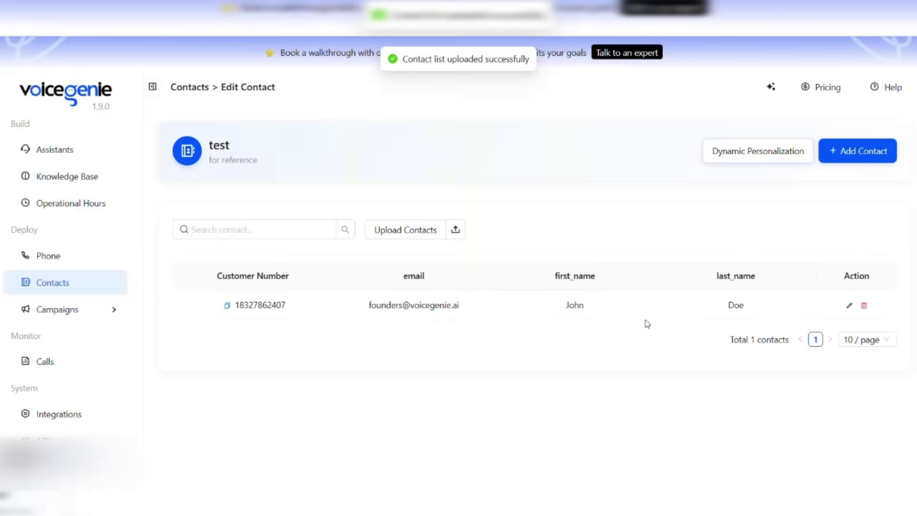
Start a new outbound campaign and name it 'Outbound Testing'
mouse_move(68, 315)
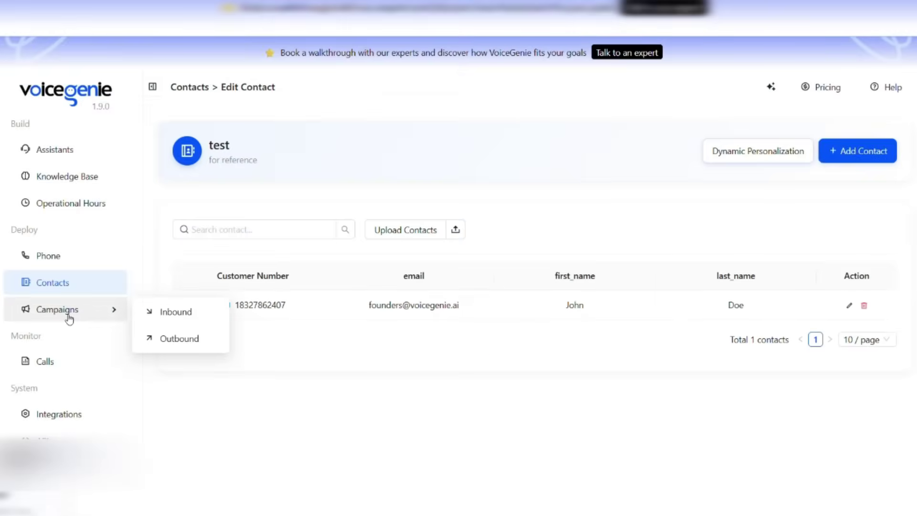
click(182, 340)
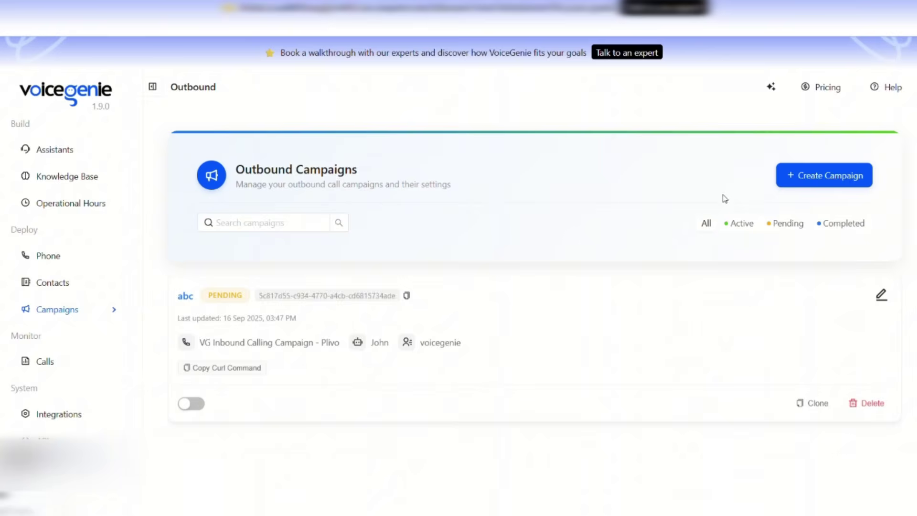
click(805, 175)
click(488, 121)
key(Caps_Lock)
text(Outbound Testing)
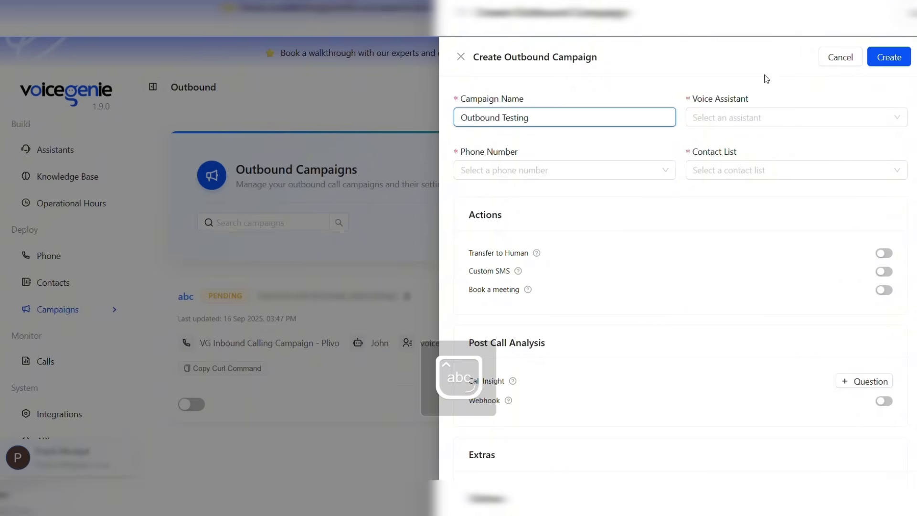
Assign the Lead Qualification Agent, the Twilio number and the test contact list to the campaign
click(757, 117)
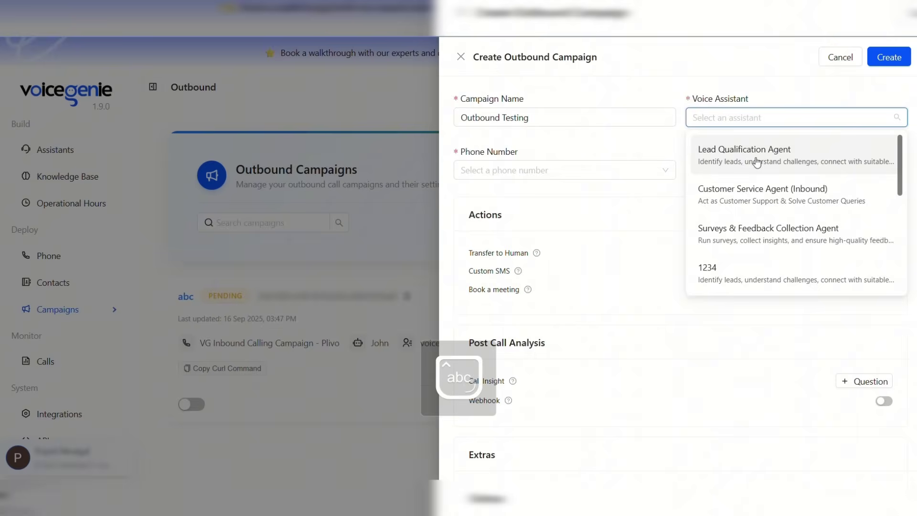
click(756, 158)
click(594, 174)
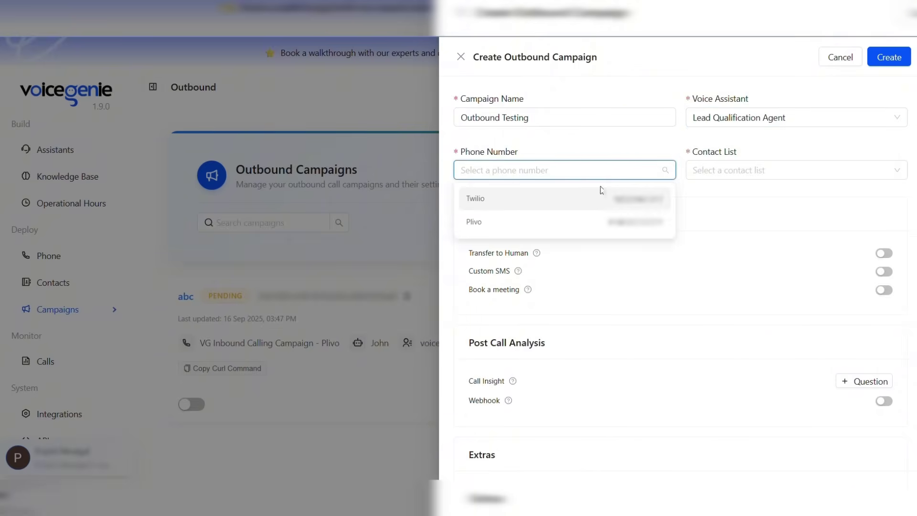
click(653, 200)
click(738, 167)
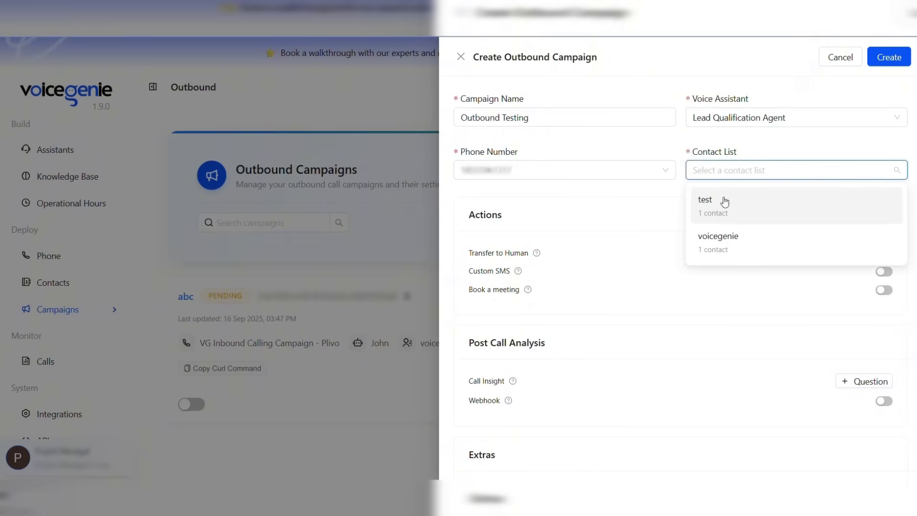
click(717, 207)
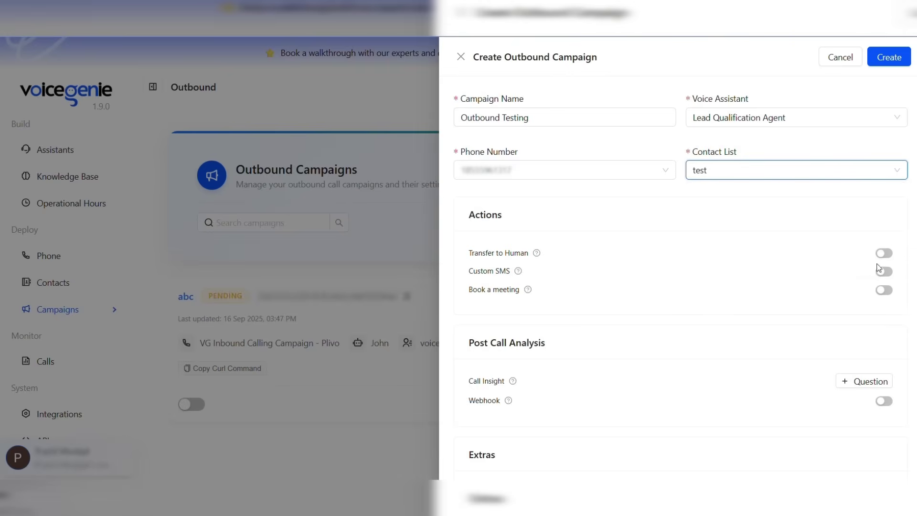
Enable custom SMS using the existing send_brochure template
click(881, 272)
click(863, 272)
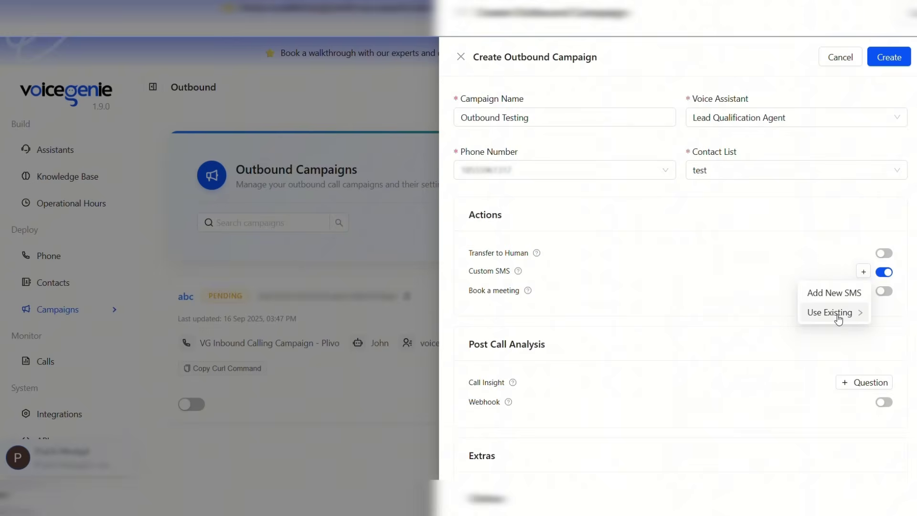
mouse_move(829, 312)
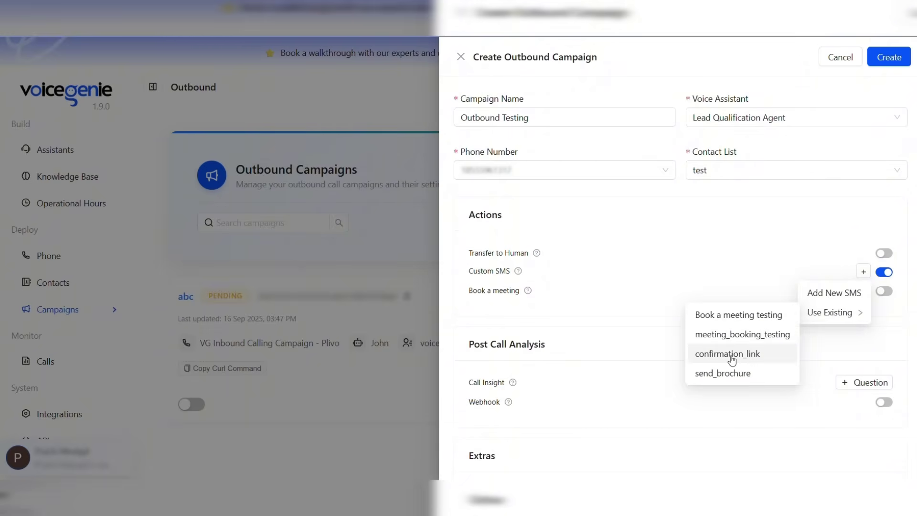
click(730, 374)
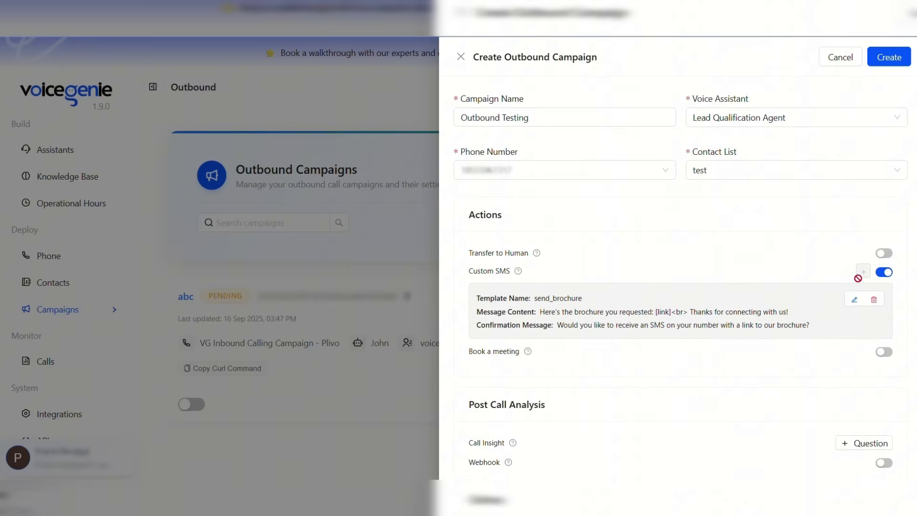
Enable meeting booking with the connected calendar's Collaboration Opportunities with VoiceGenie event, then create the campaign
click(883, 356)
scroll(782, 342, down, 4)
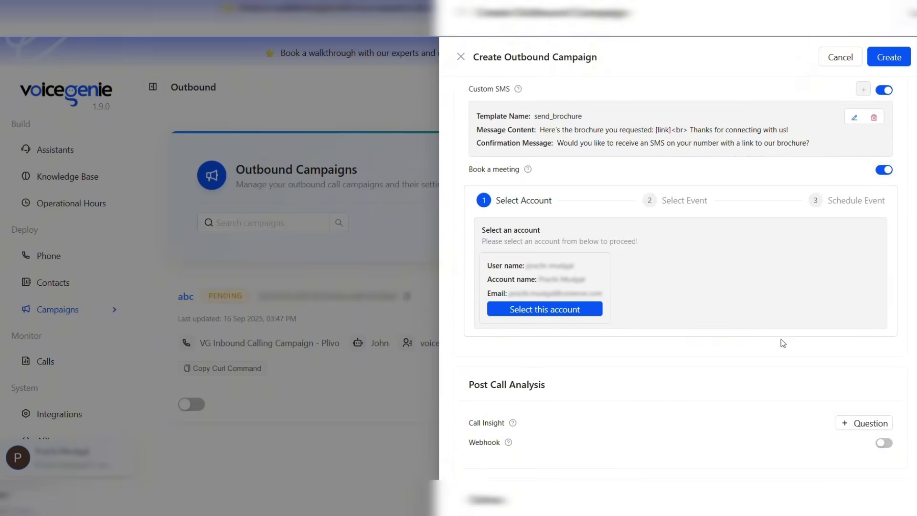
click(534, 310)
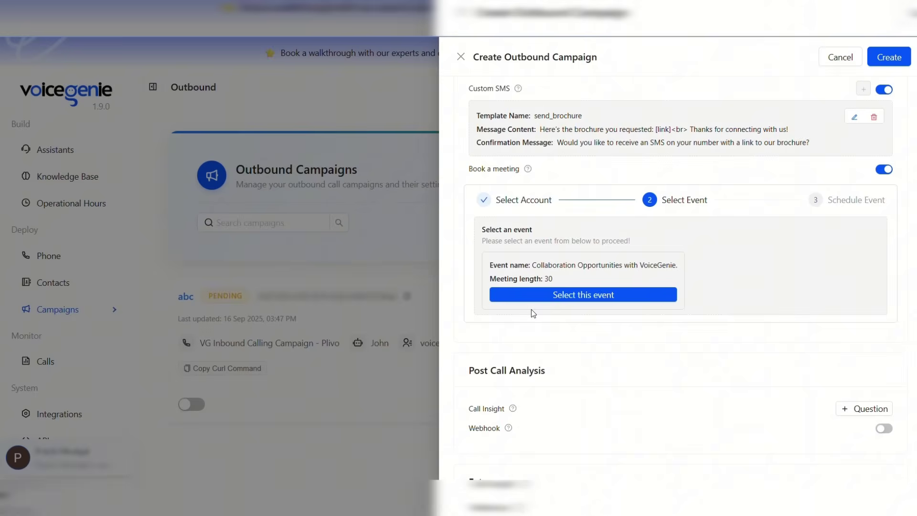
click(579, 295)
scroll(580, 291, down, 3)
click(587, 253)
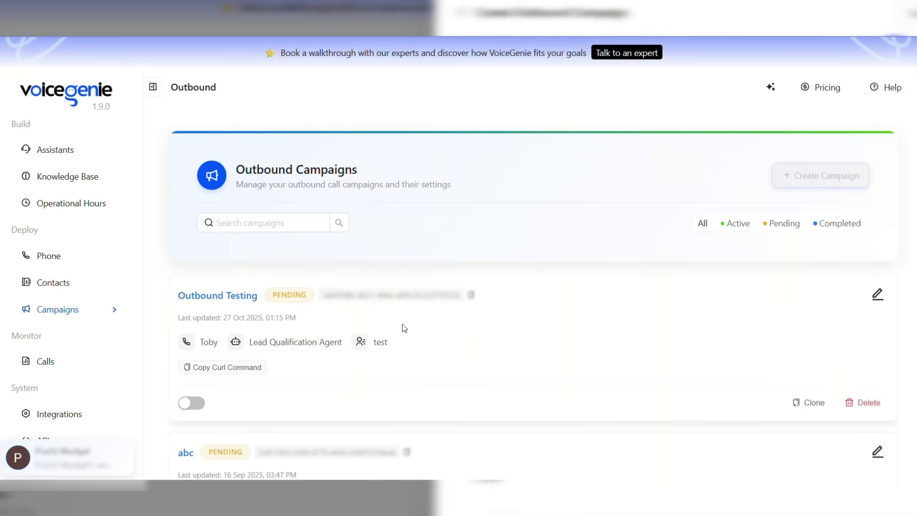
Review the campaign report: call distribution, sentiment, 6 calls with 4 picked up, and the summary
scroll(273, 252, down, 1)
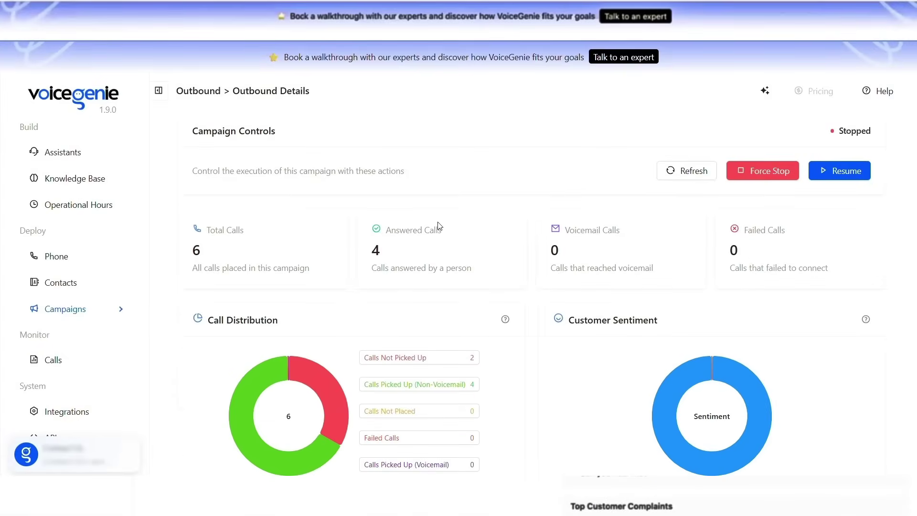
scroll(436, 226, down, 3)
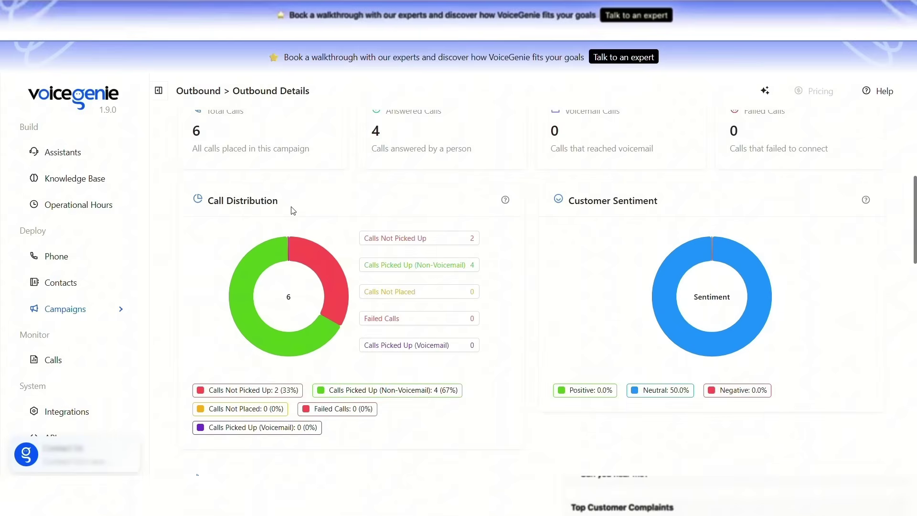
scroll(293, 211, down, 1)
mouse_move(257, 194)
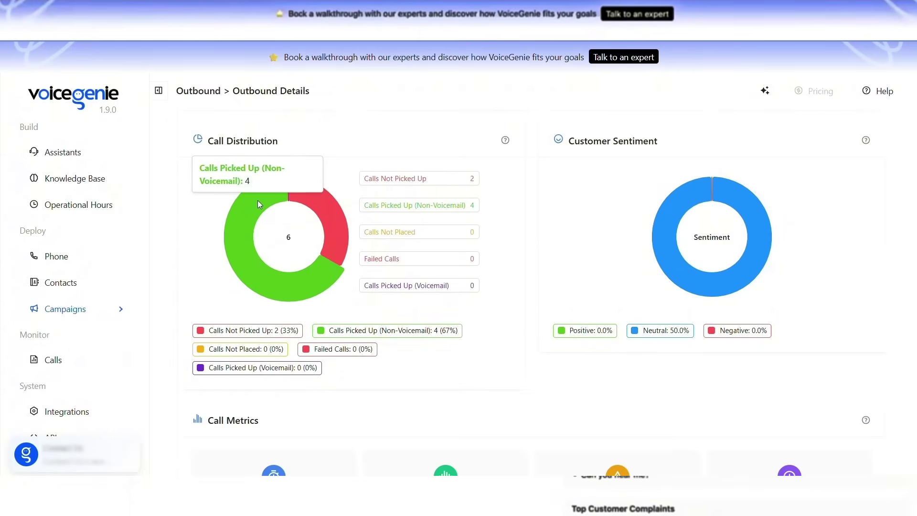
mouse_move(328, 213)
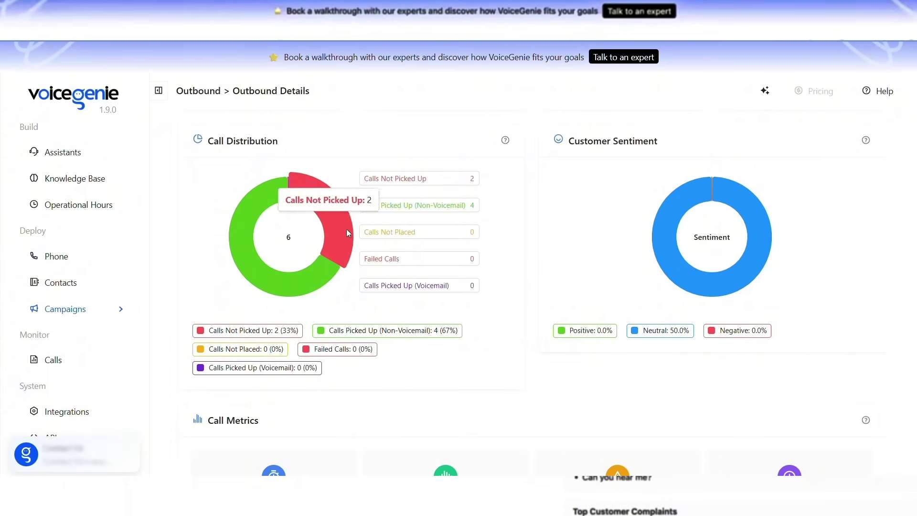
mouse_move(671, 252)
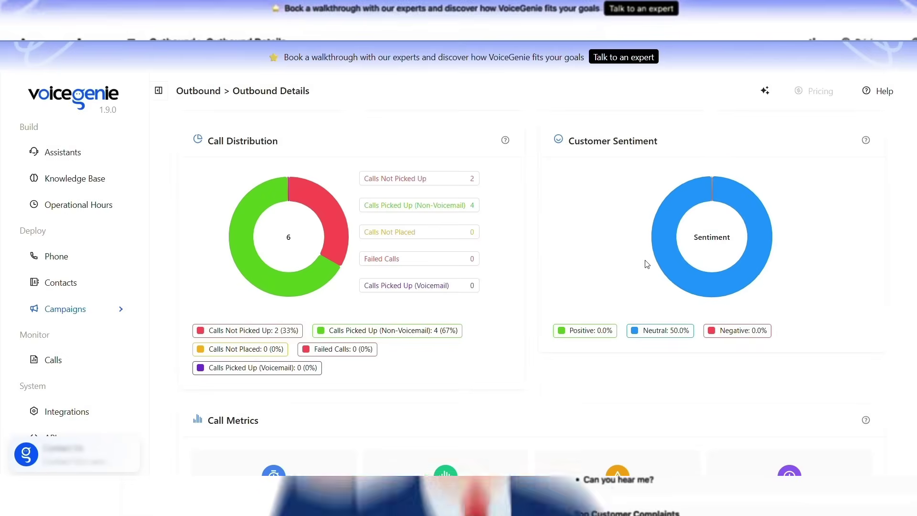
scroll(644, 264, down, 4)
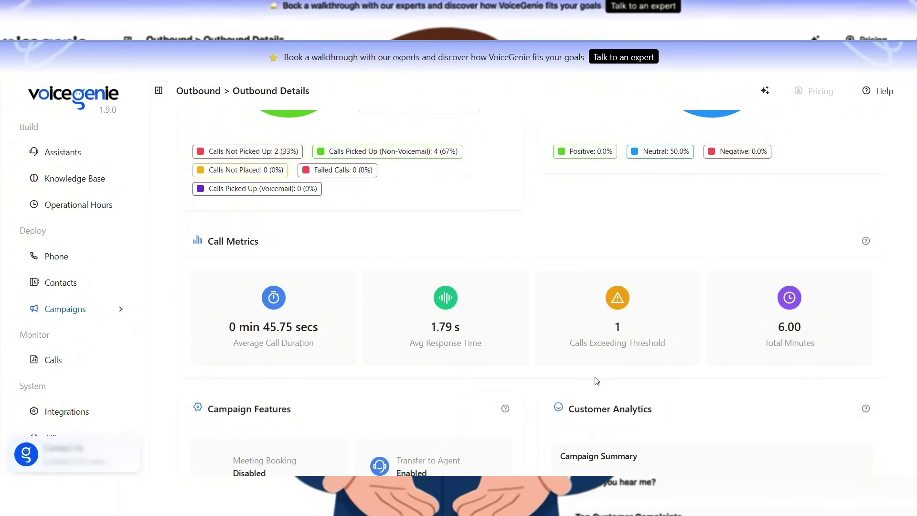
scroll(751, 381, down, 5)
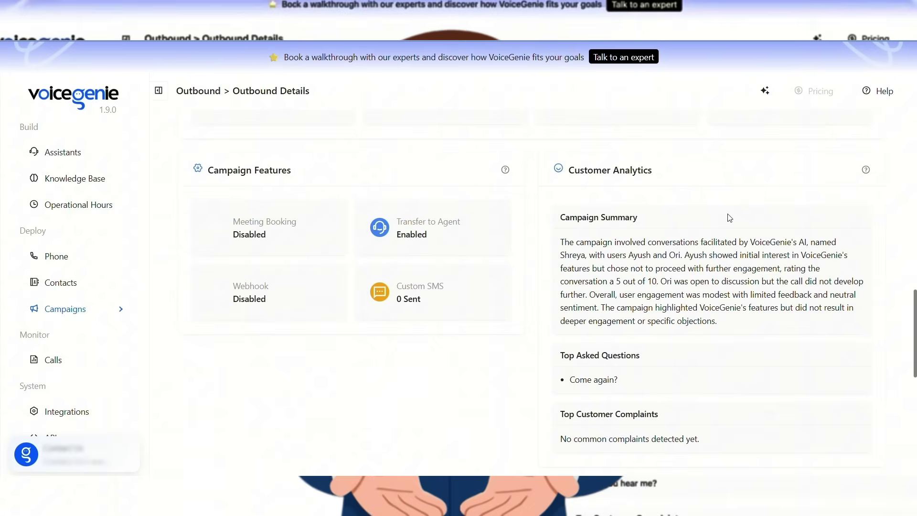